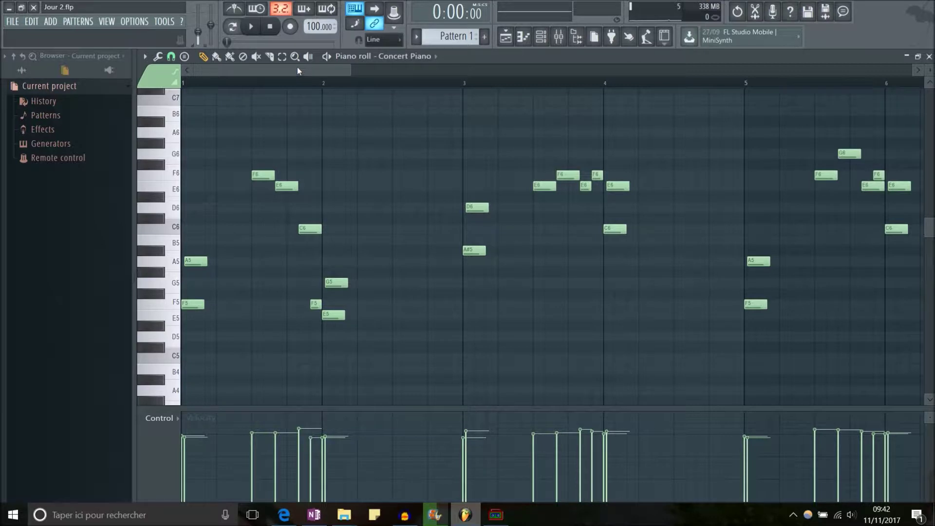
- Draw three single notes, A6, F6 and G#6, in bar 2 with the Draw tool
click(269, 57)
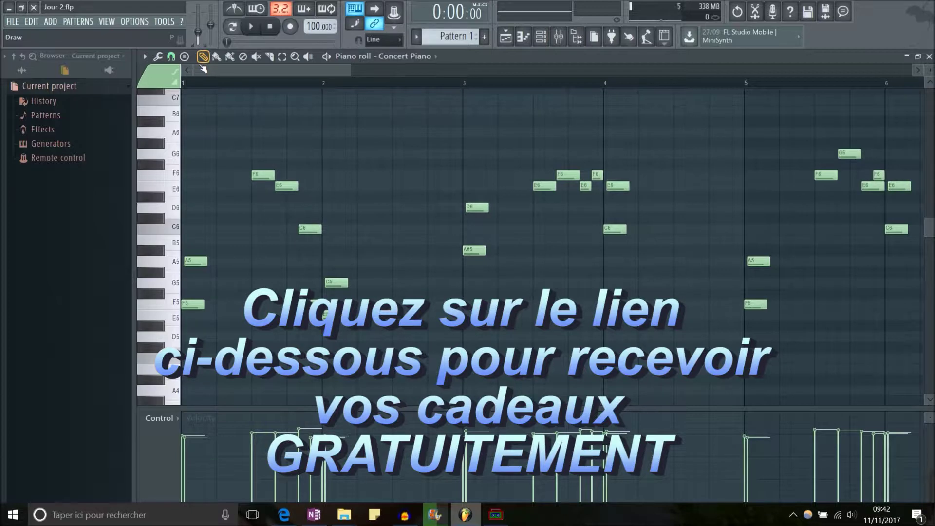
click(216, 56)
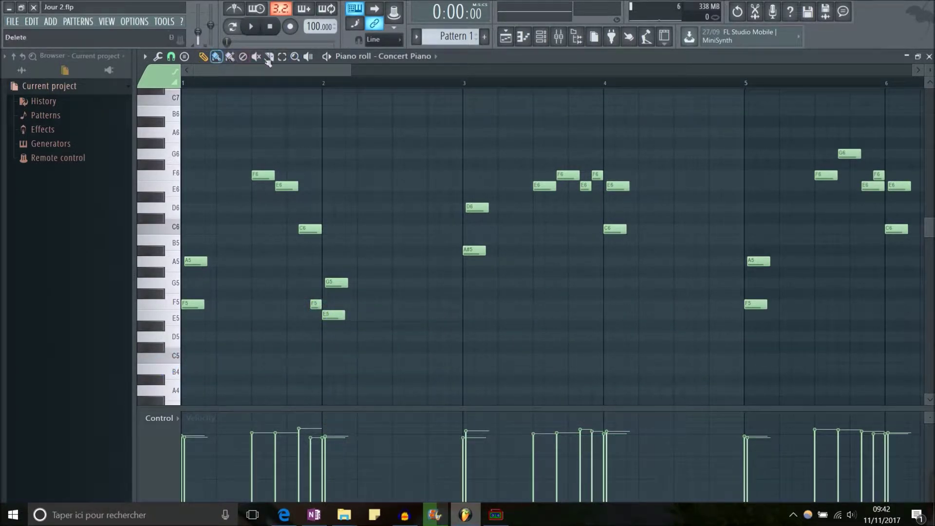
click(204, 58)
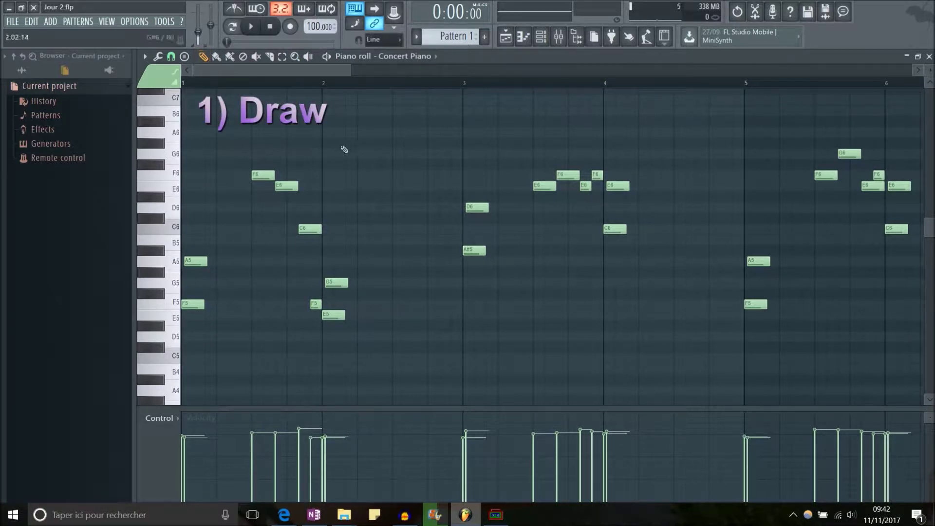
click(327, 132)
click(348, 174)
click(395, 142)
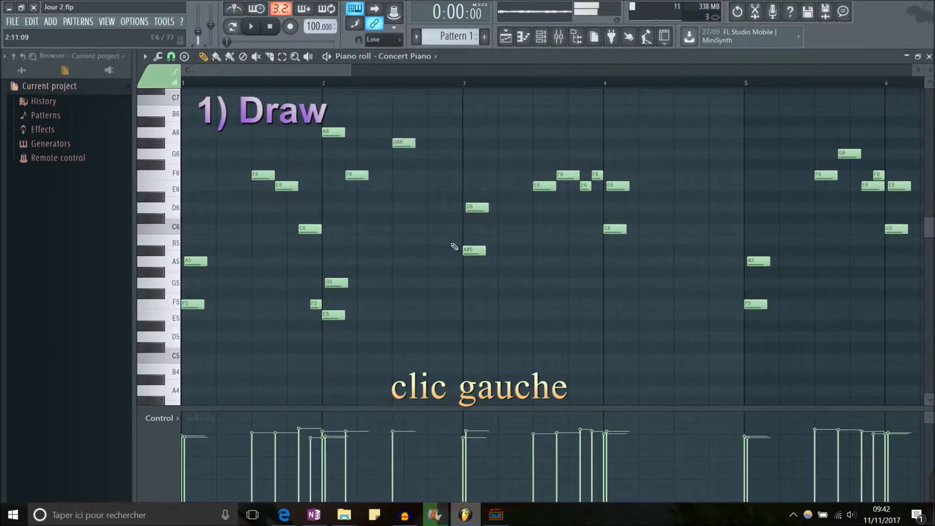
- Delete the A6, F6 and G#6 notes just drawn in bar 2
right_click(404, 143)
right_click(357, 174)
right_click(334, 132)
- Draw an extended G6 note from the start of bar 2, adjust it, and delete it
drag(329, 157, 404, 155)
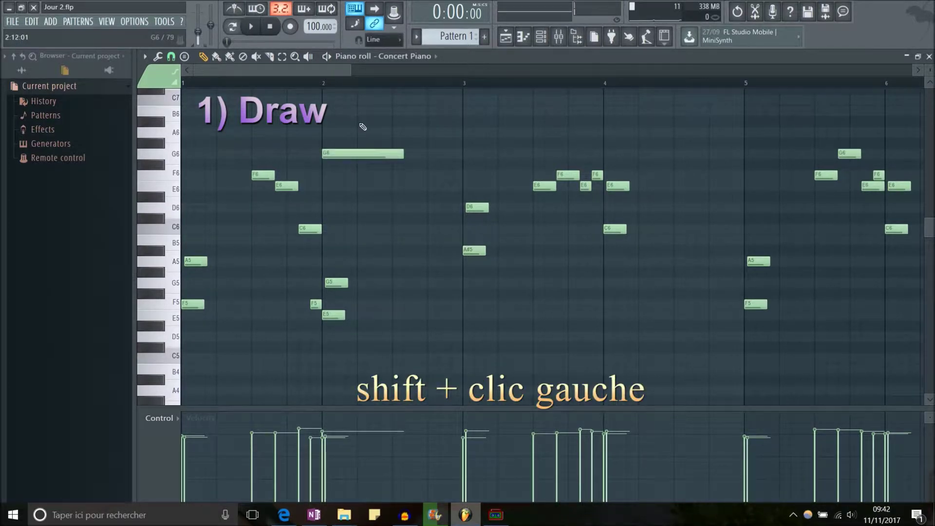
drag(380, 157, 429, 155)
right_click(397, 154)
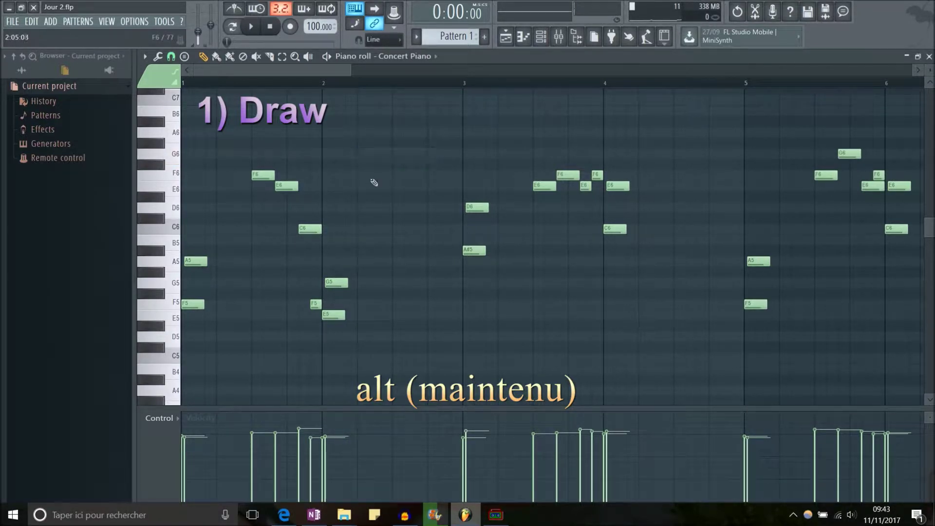
- Paint a row of long A6 notes from the start of bar 1 to about bar 5 with the Paint tool
click(216, 56)
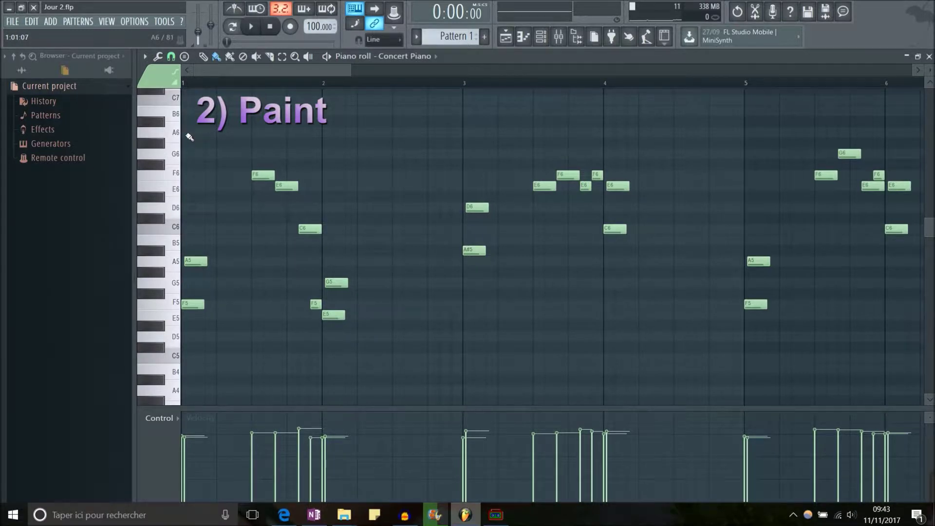
drag(190, 138, 720, 138)
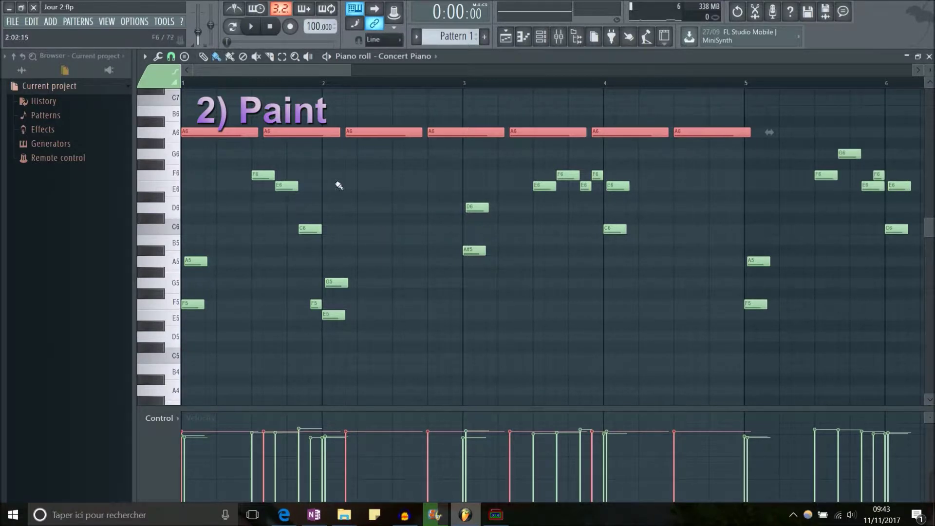
- Examine the spacing and the gaps between the painted A6 notes at closer zoom
scroll(243, 176, up, 4)
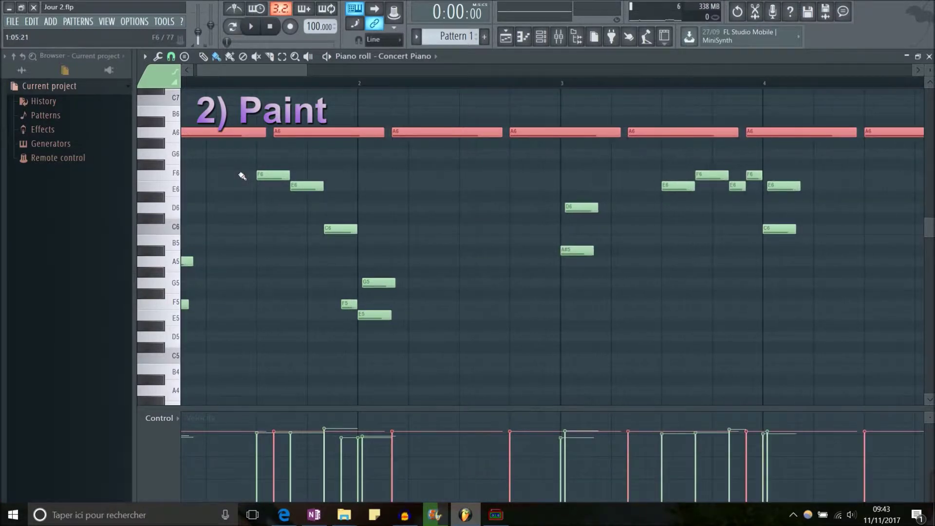
scroll(288, 240, up, 3)
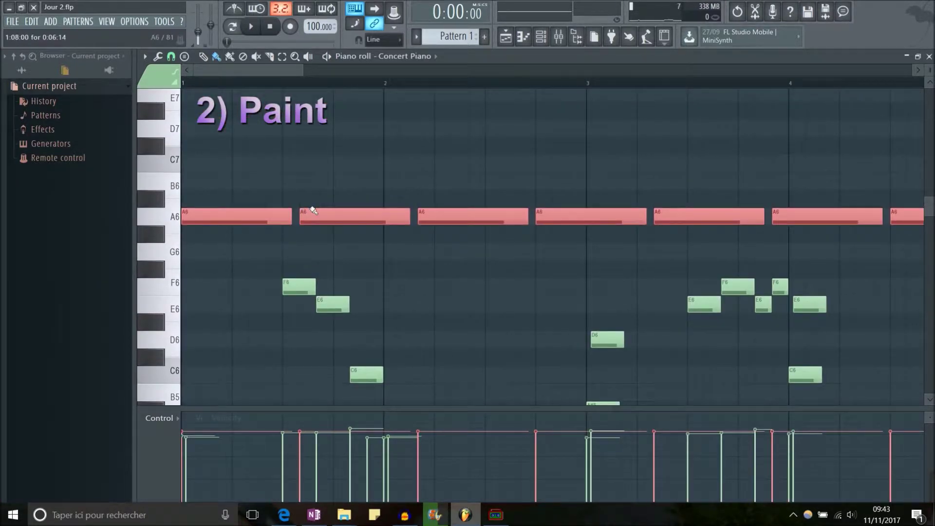
scroll(289, 229, up, 5)
scroll(304, 236, up, 1)
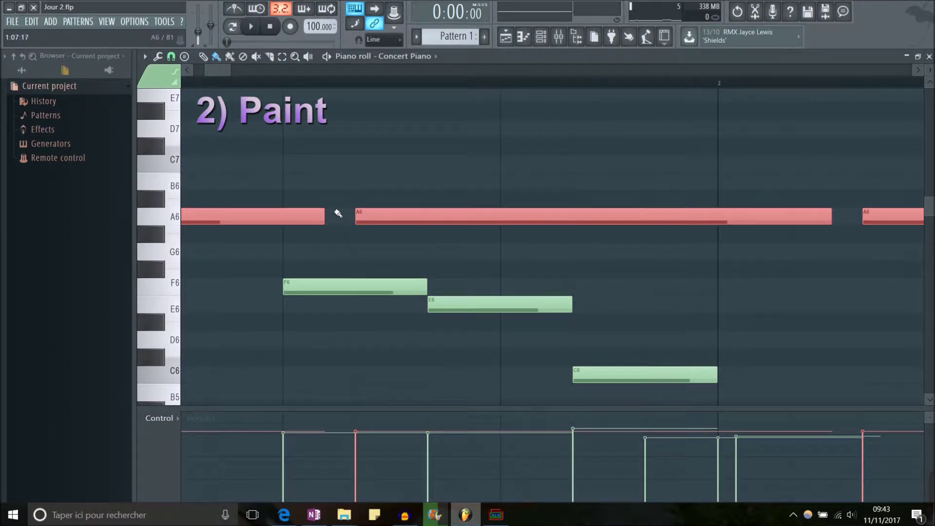
scroll(348, 220, down, 2)
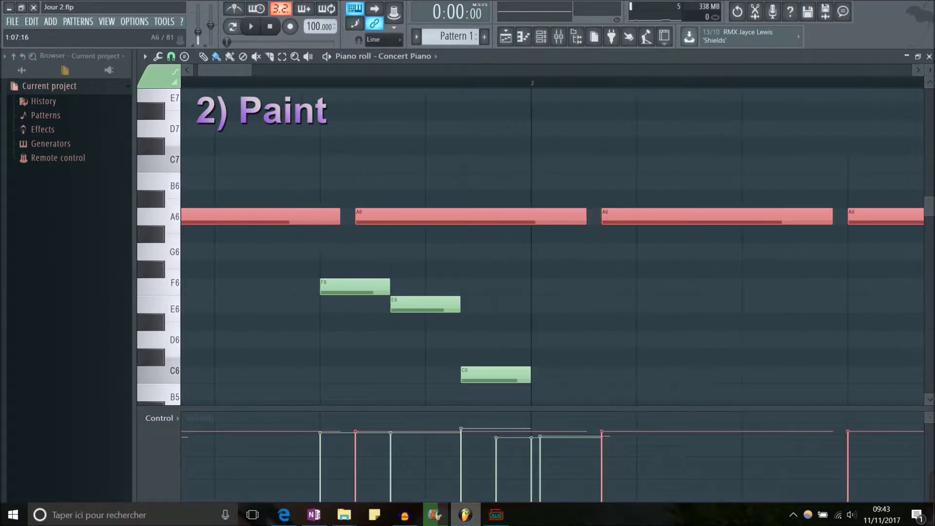
scroll(440, 214, left, 2)
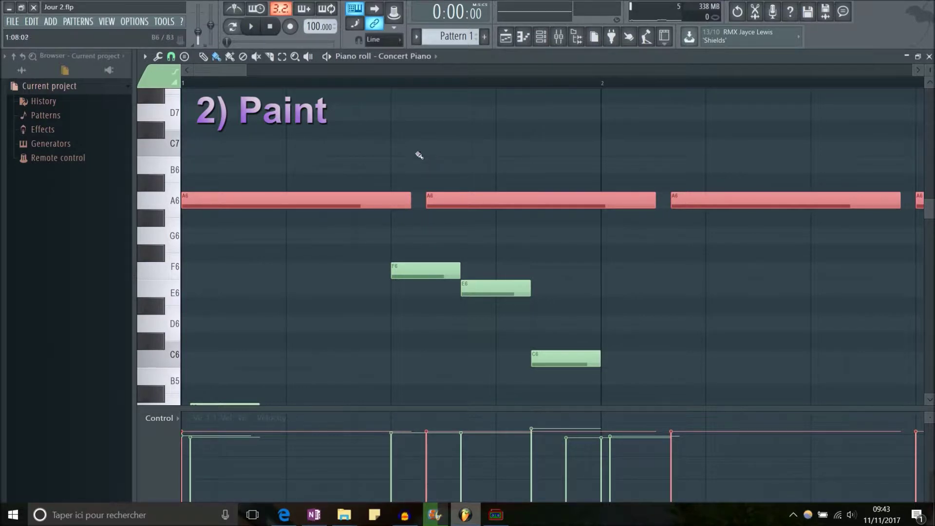
scroll(402, 178, down, 2)
scroll(341, 183, down, 1)
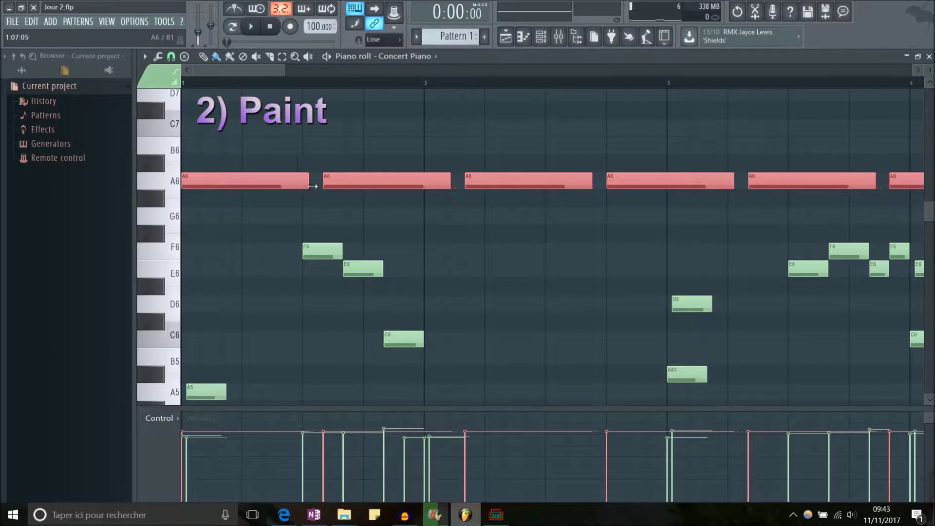
scroll(330, 212, down, 2)
- Delete the long A6 notes and paint shorter, gapless A6 notes from bar 1 to near bar 4, using bar 1's F6 note as length reference
mouse_move(677, 185)
mouse_down()
mouse_move(229, 188)
mouse_move(231, 247)
mouse_up()
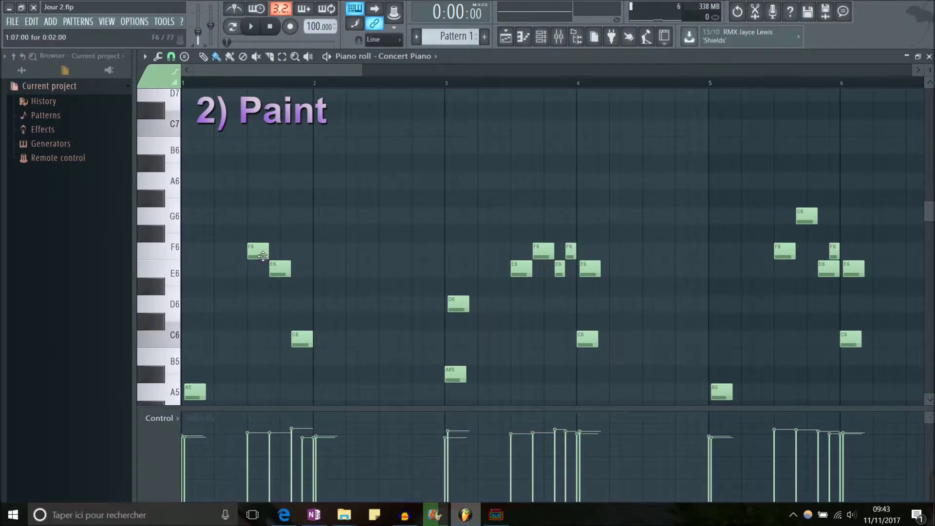
click(263, 254)
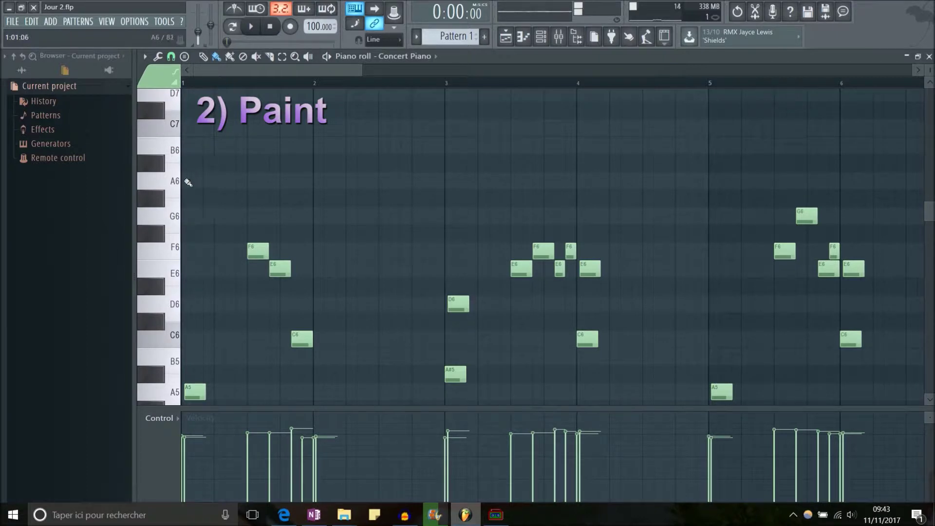
drag(187, 181, 558, 181)
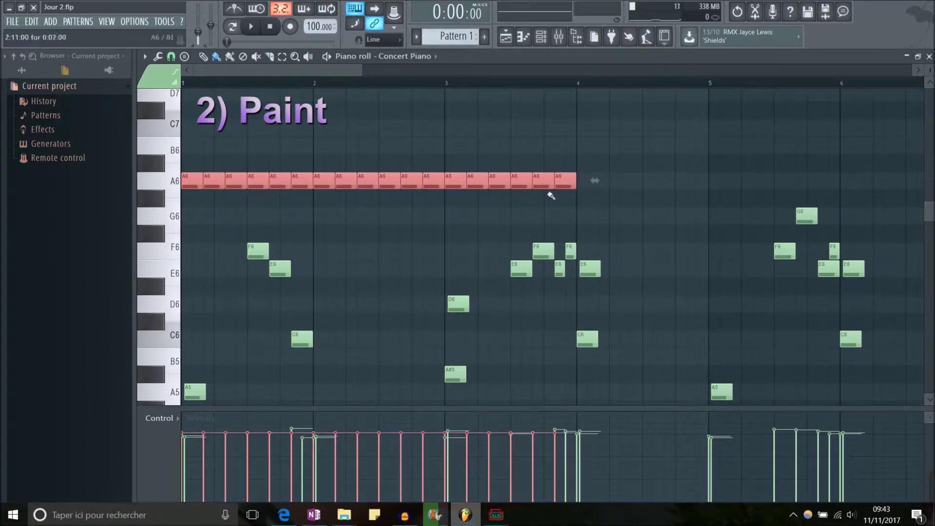
mouse_move(568, 168)
mouse_down()
mouse_move(357, 185)
mouse_move(213, 184)
mouse_move(507, 192)
mouse_move(544, 214)
mouse_up()
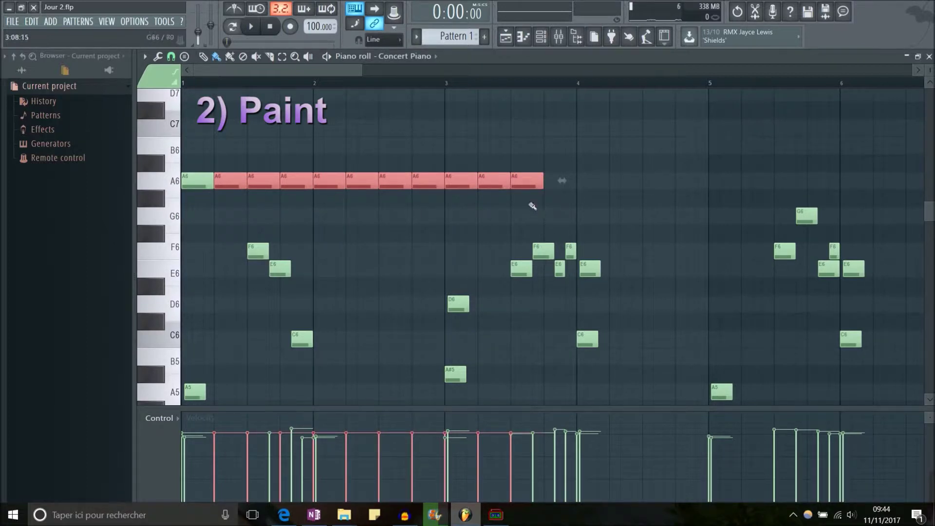
mouse_move(536, 191)
mouse_down()
mouse_move(528, 179)
mouse_move(307, 169)
mouse_move(284, 186)
mouse_move(559, 181)
mouse_up()
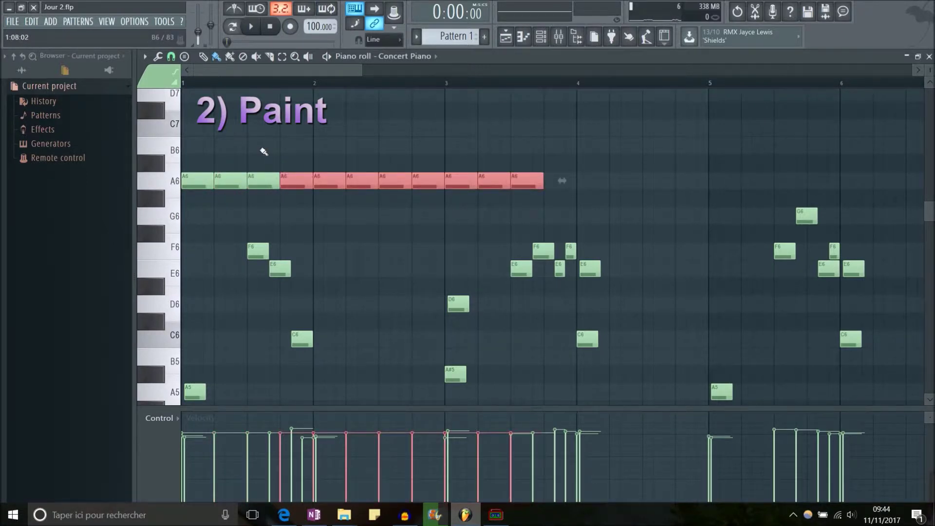
- Repaint the A6 notes as C7, D7, B6, C#7, D7, A6, C7, D#7, G#6, C7 and D7, one pitch per time slot
scroll(263, 152, up, 3)
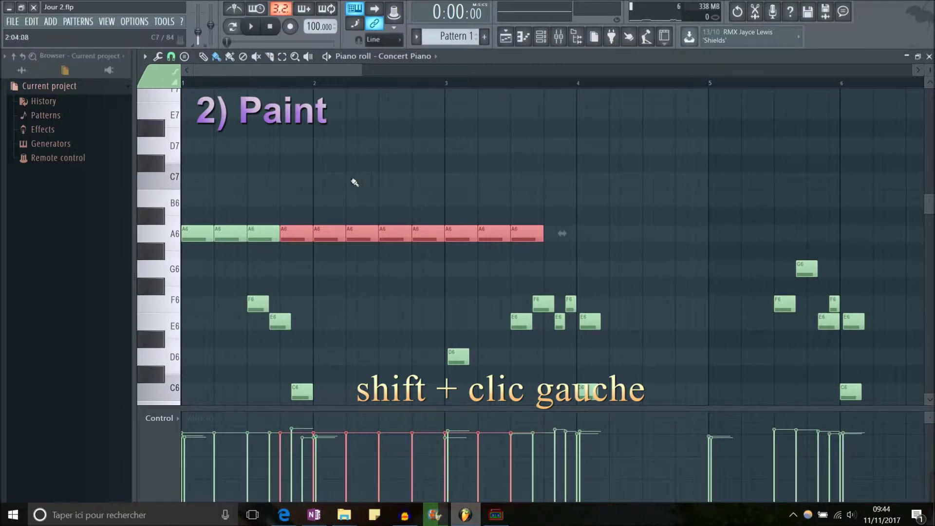
shift+click(189, 184)
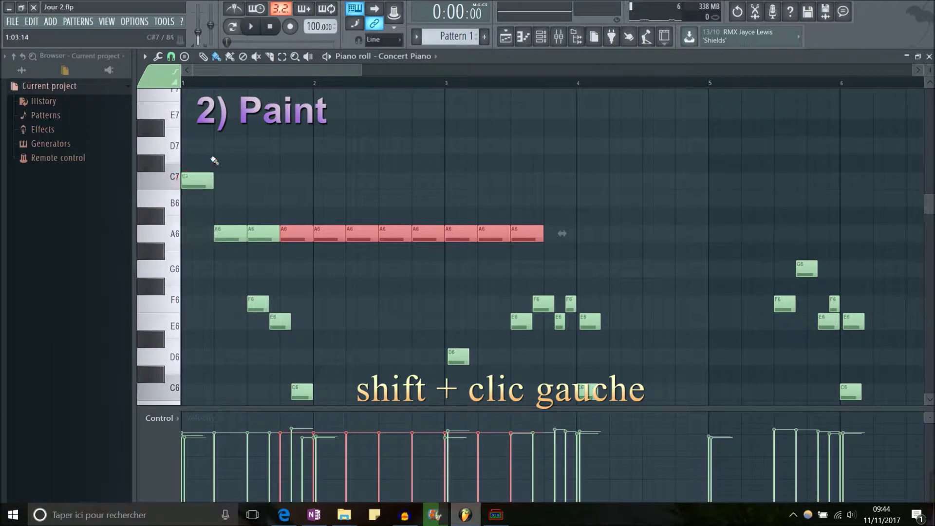
shift+click(219, 152)
shift+click(263, 199)
shift+click(296, 163)
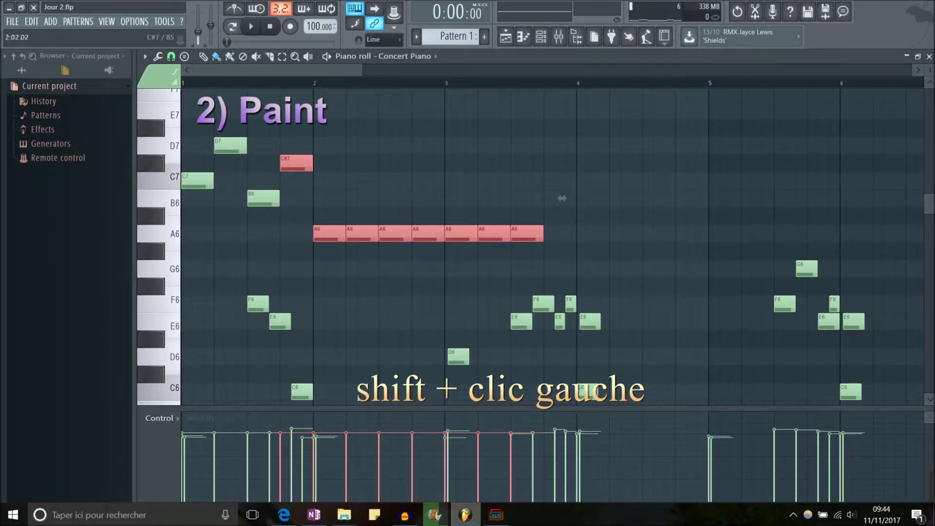
shift+click(335, 148)
shift+click(392, 187)
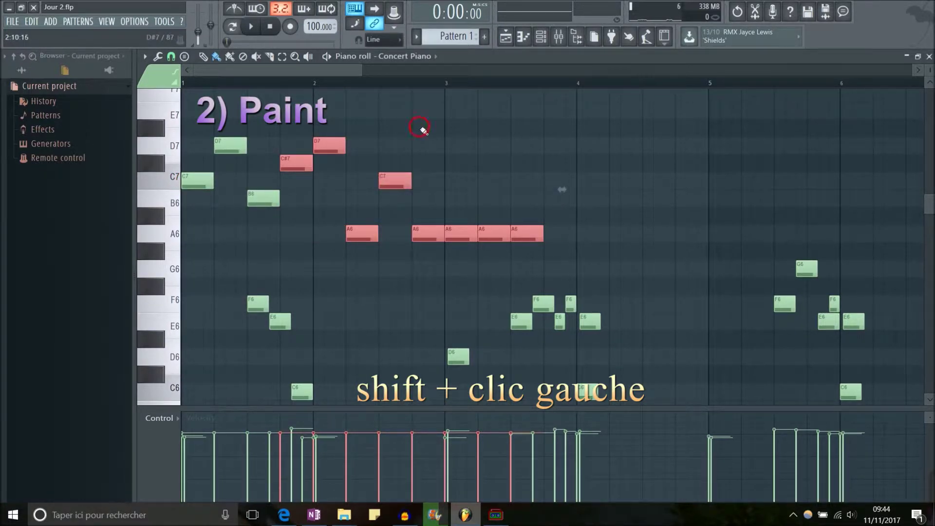
shift+click(422, 129)
shift+click(485, 186)
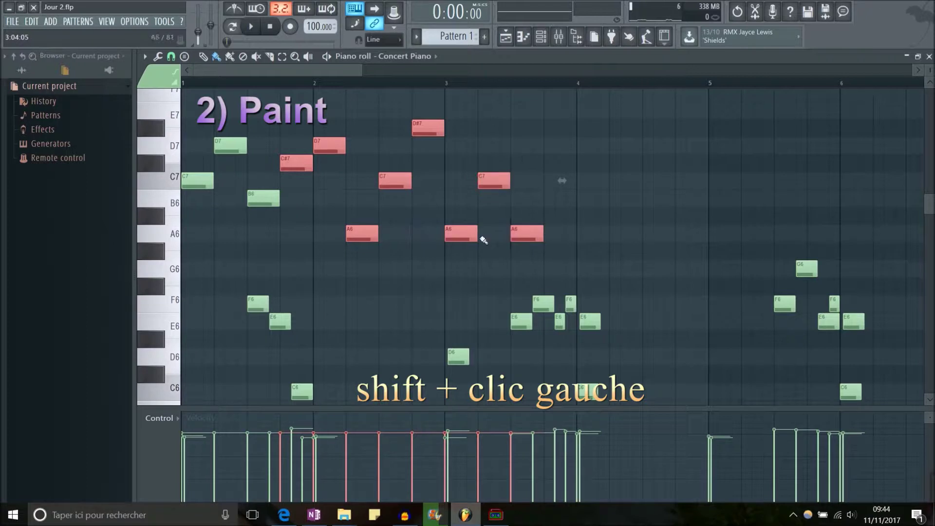
shift+click(461, 252)
shift+click(523, 148)
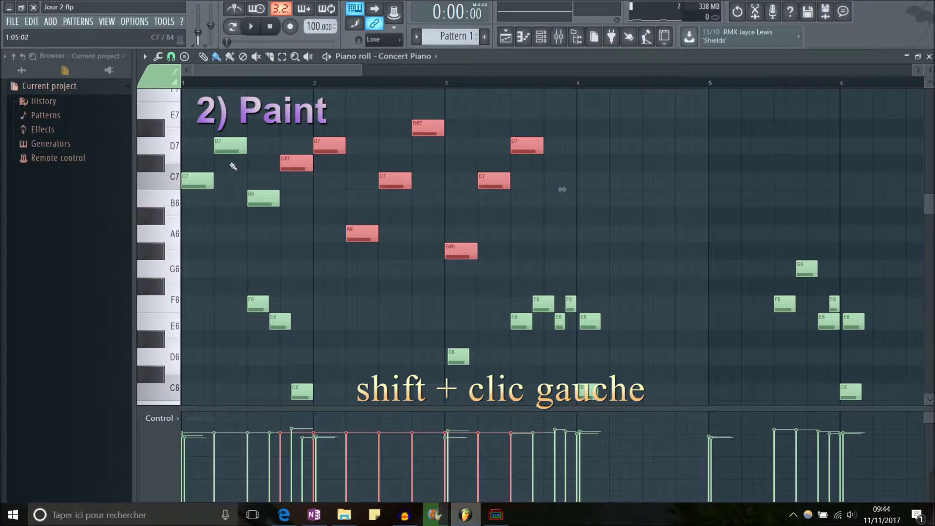
- Change the melody's first note to D#7 and its second note to C#7
drag(231, 148, 236, 189)
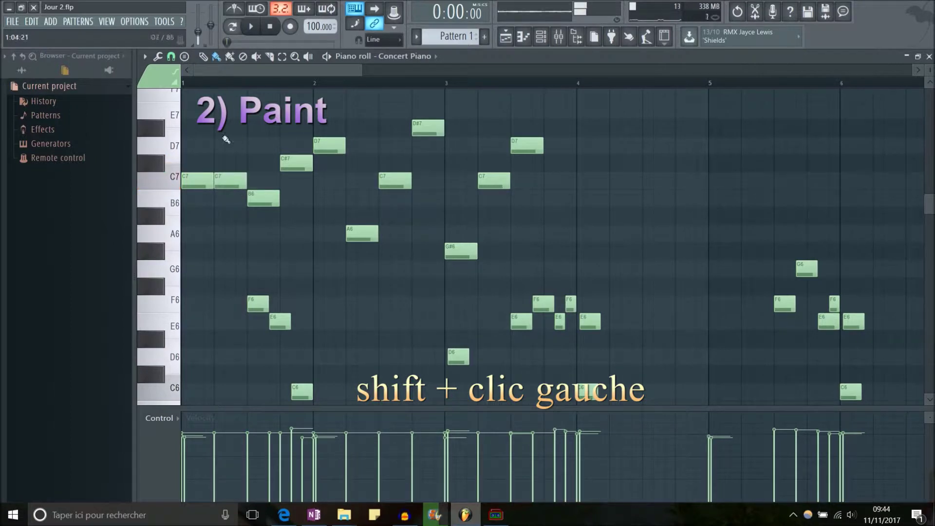
click(190, 129)
drag(233, 131, 229, 162)
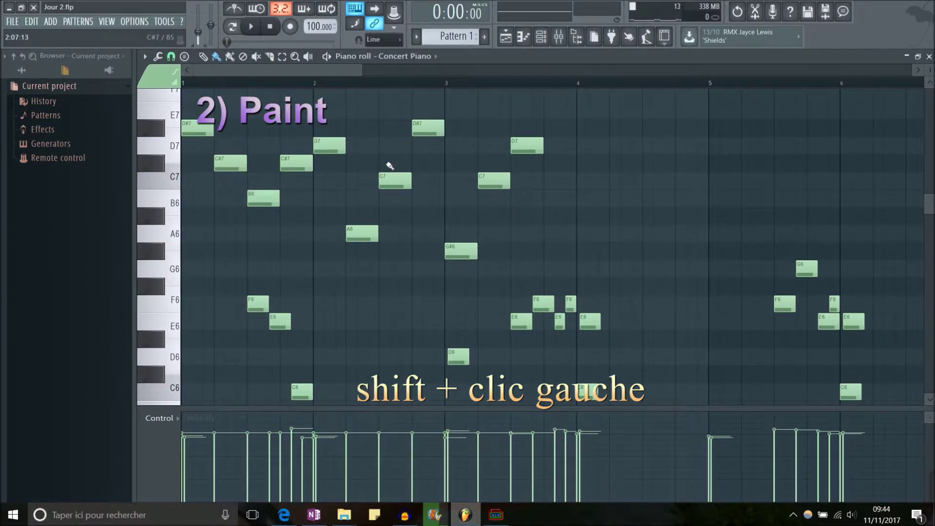
- Delete all the painted melody notes above the original notes in bars 1 to 3
click(230, 57)
drag(599, 277, 214, 111)
key(Delete)
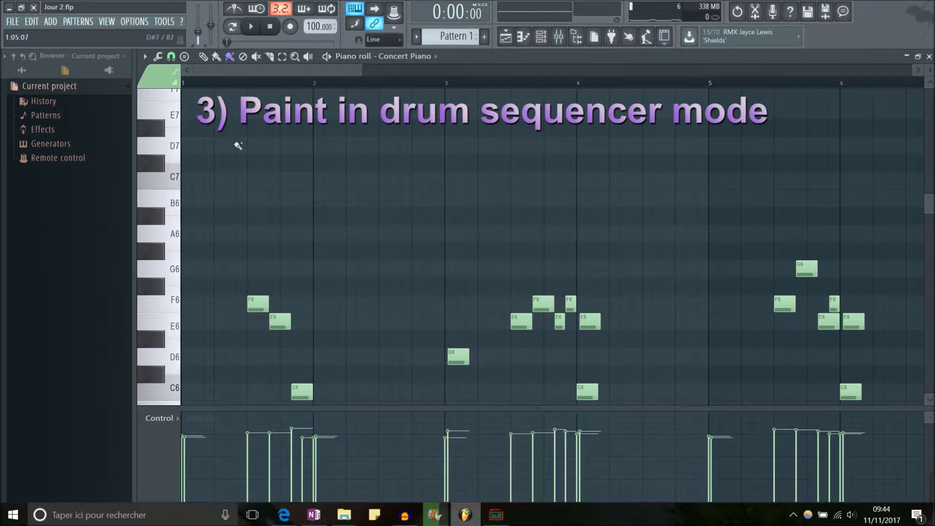
- In drum sequencer paint mode, paint two groups of three C7 notes in bar 1, and replace them with a C#7 row across bars 1 and 2
click(229, 56)
drag(185, 181, 212, 181)
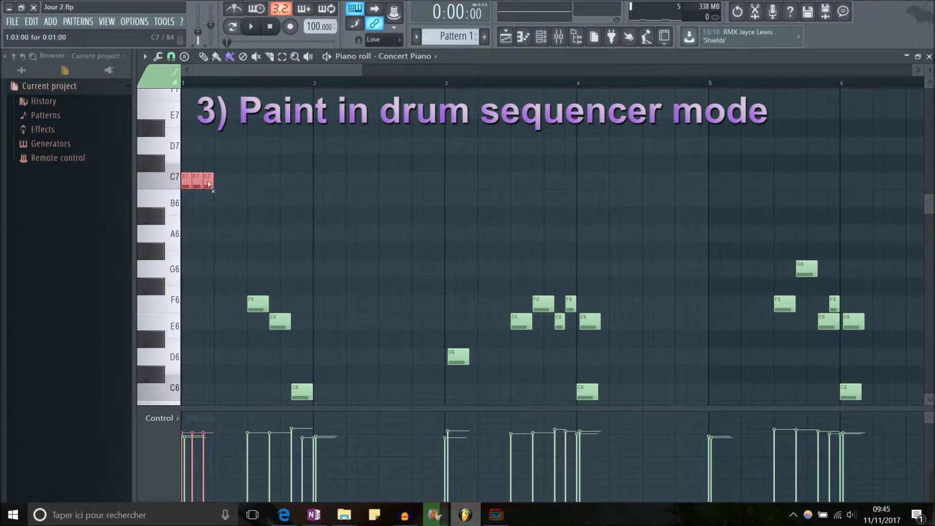
drag(253, 182, 276, 181)
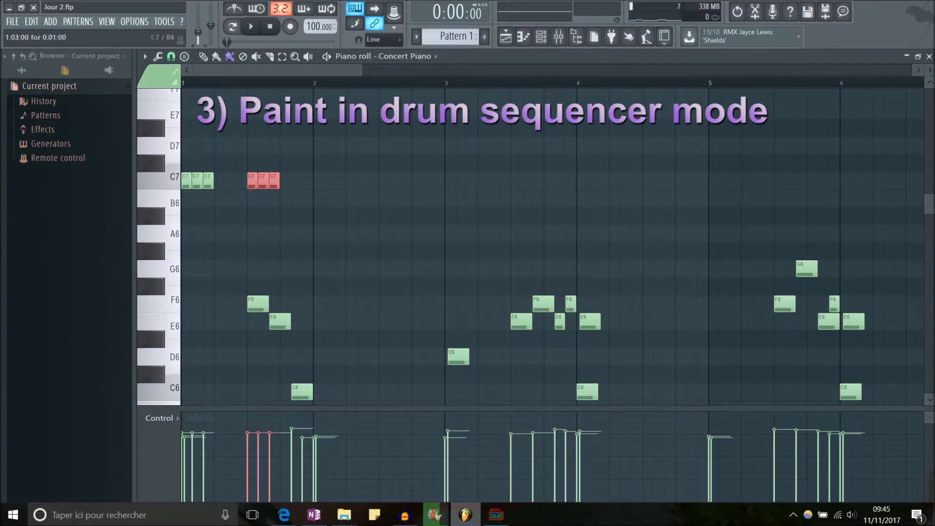
mouse_move(286, 180)
mouse_down()
mouse_move(193, 179)
mouse_move(443, 187)
mouse_up()
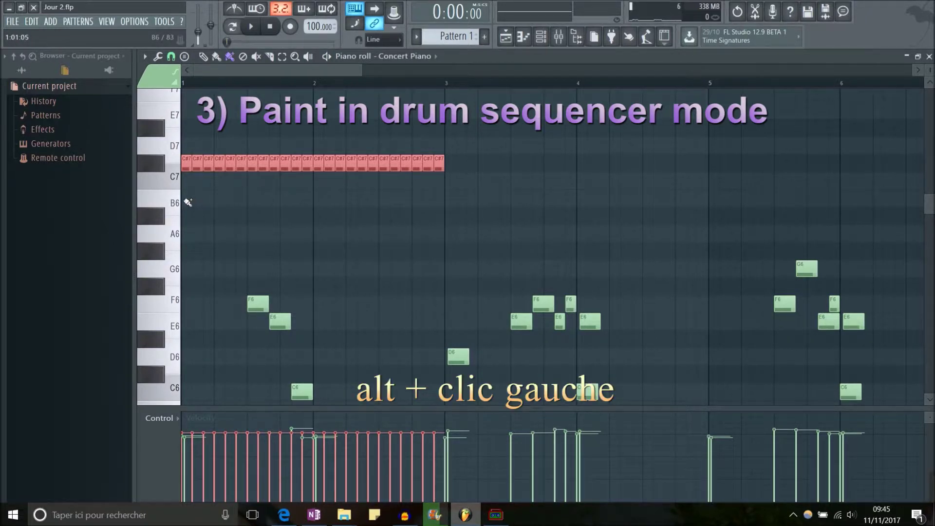
- Paint a dense row of B6 notes across bars 1 and 2 with snapping bypassed, and remove it again
drag(188, 203, 436, 203)
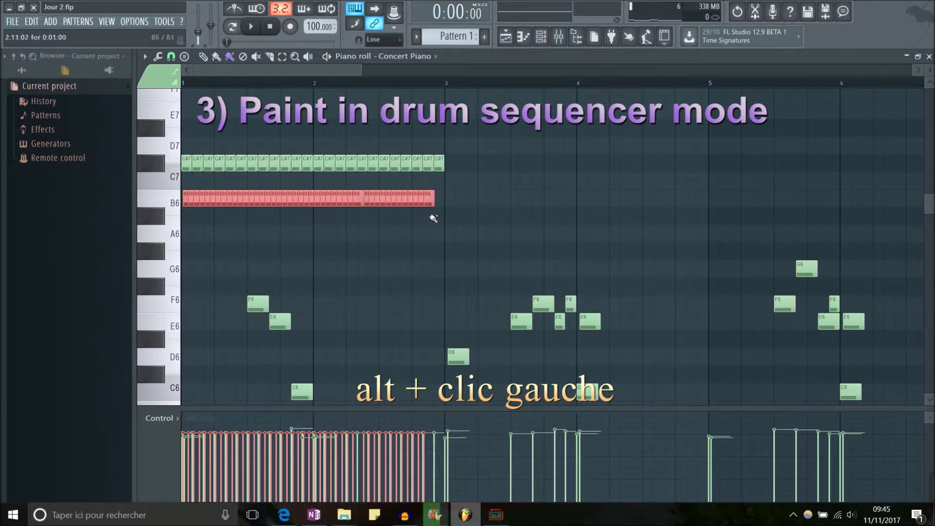
click(409, 203)
mouse_move(409, 204)
mouse_down()
mouse_move(185, 199)
mouse_move(203, 214)
mouse_up()
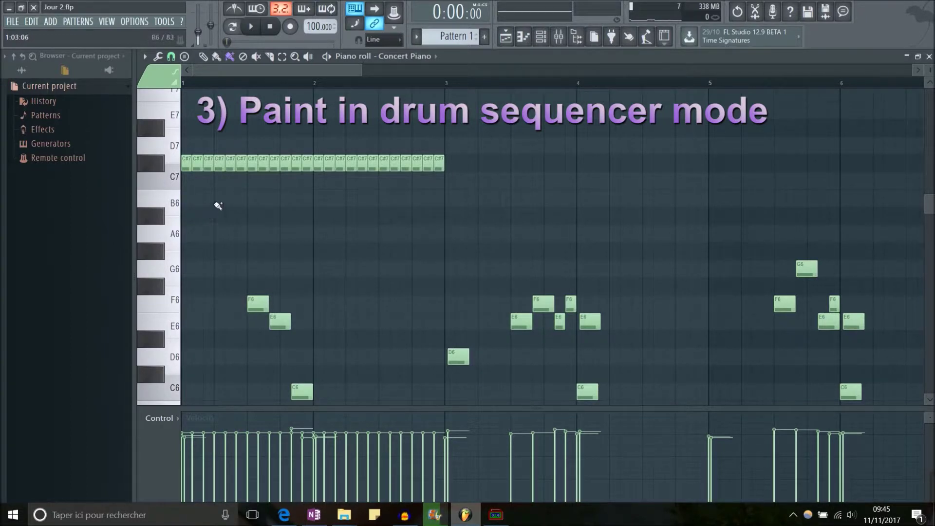
- Mute four notes of the C#7 row, three in bar 1 and one at the start of bar 2
click(243, 164)
click(263, 164)
click(297, 162)
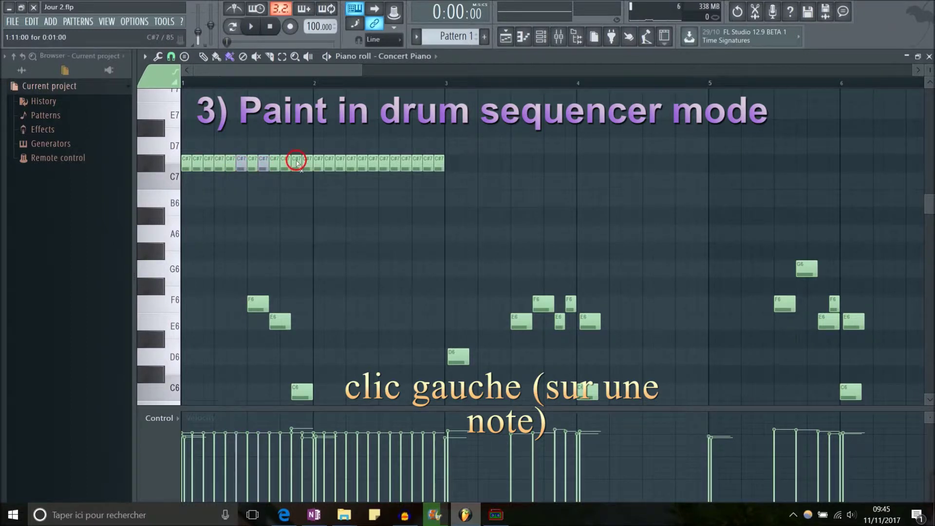
click(320, 165)
scroll(234, 208, down, 3)
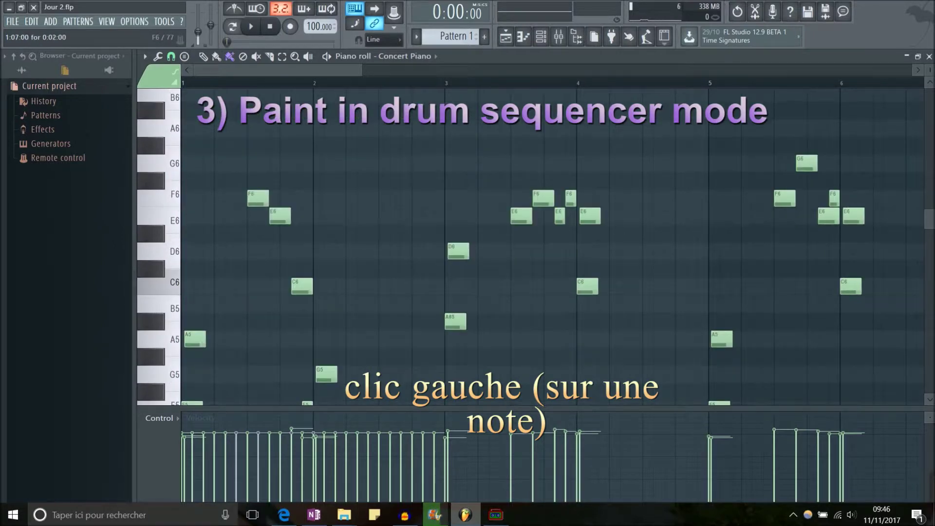
- Select and delete the original melody notes in bars 1 to 3 and at the start of bar 4
scroll(341, 217, down, 2)
drag(427, 101, 181, 383)
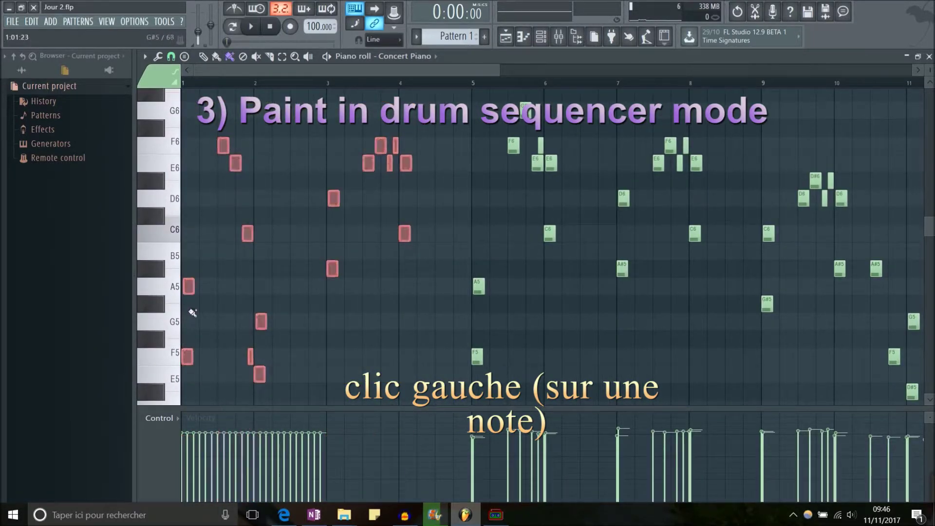
key(Delete)
scroll(200, 273, up, 4)
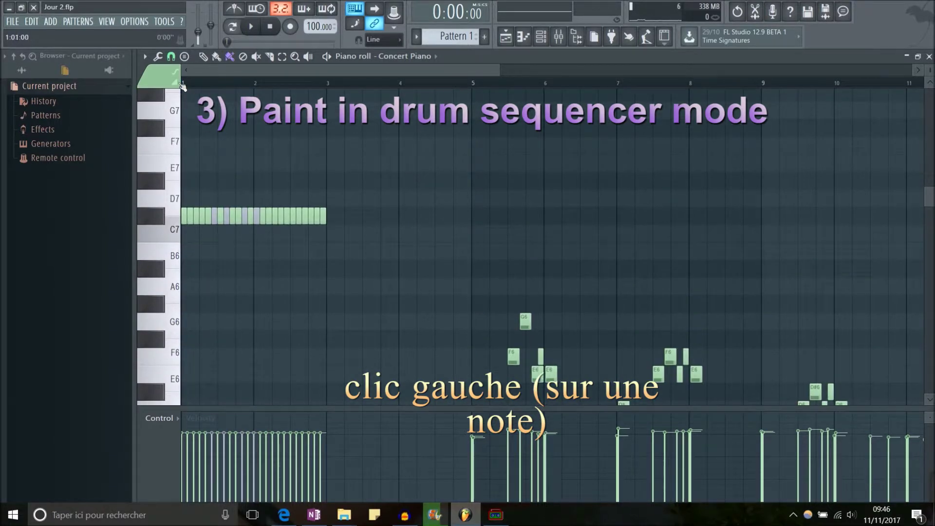
- Play the pattern while muting a run of C#7 notes in bar 2 in drum sequencer paint mode, and stop playback
key(space)
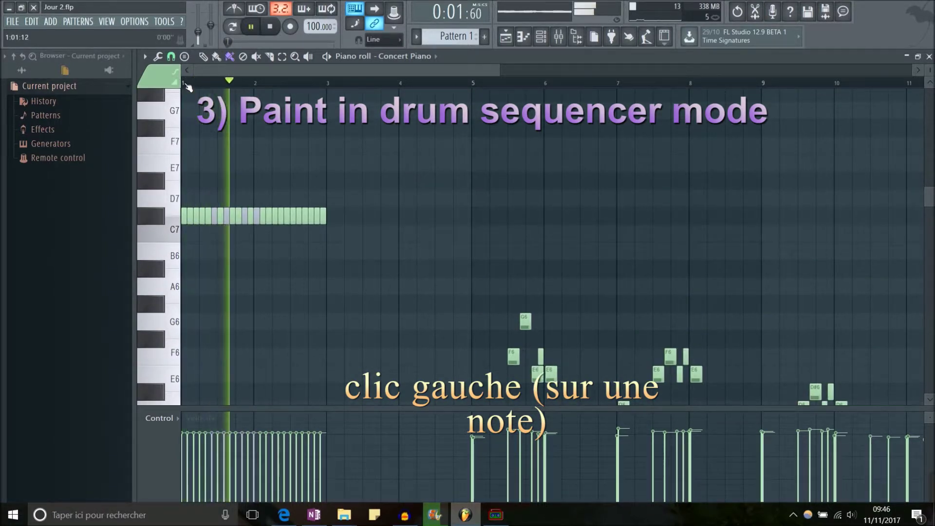
drag(263, 222, 298, 222)
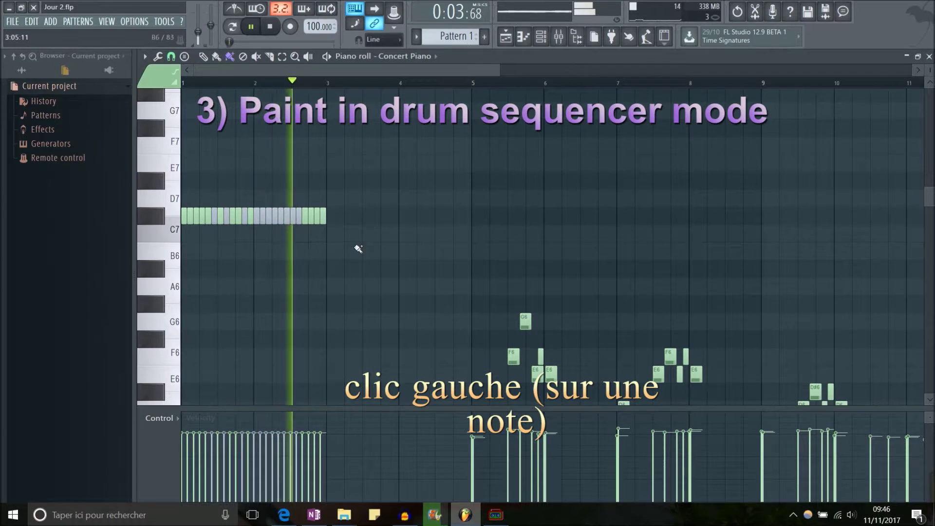
key(space)
scroll(256, 265, up, 2)
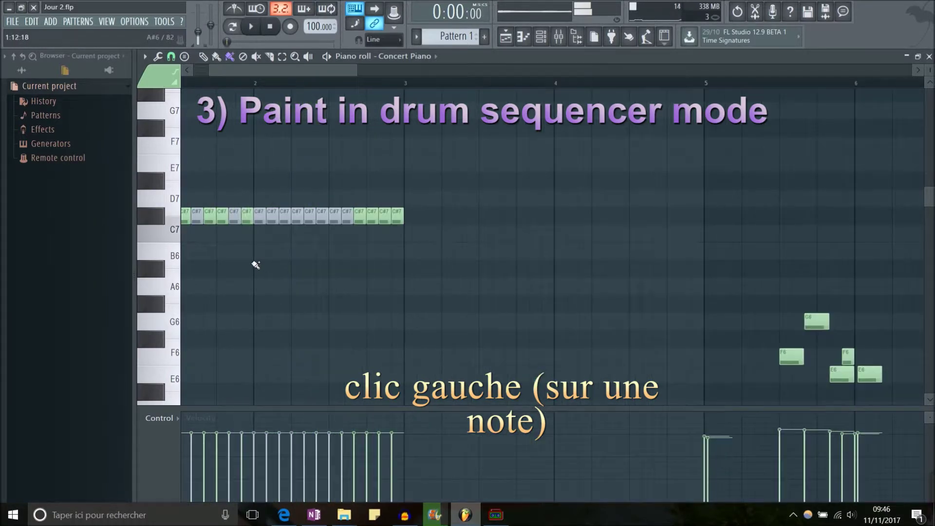
drag(256, 265, 333, 288)
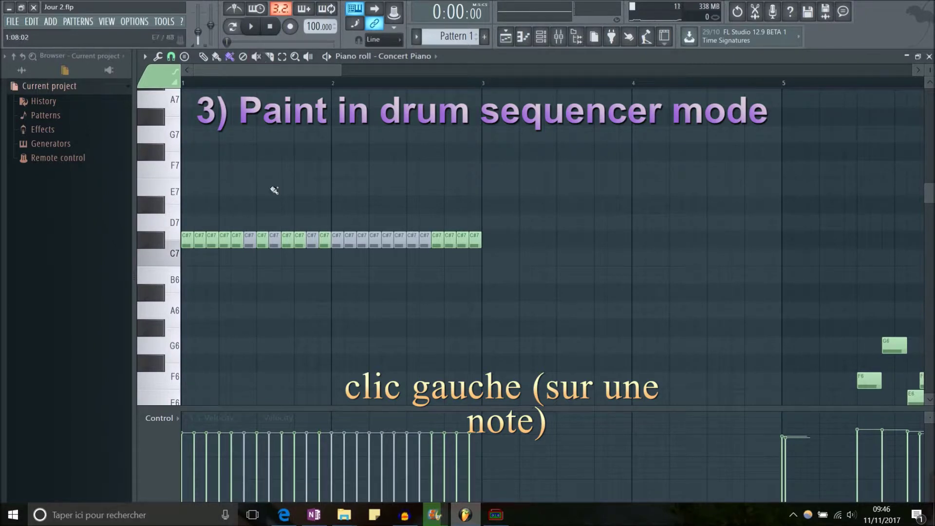
- Unmute all the muted C#7 notes across bars 1 and 2 in drum sequencer paint mode
click(229, 56)
click(211, 240)
drag(215, 245, 437, 249)
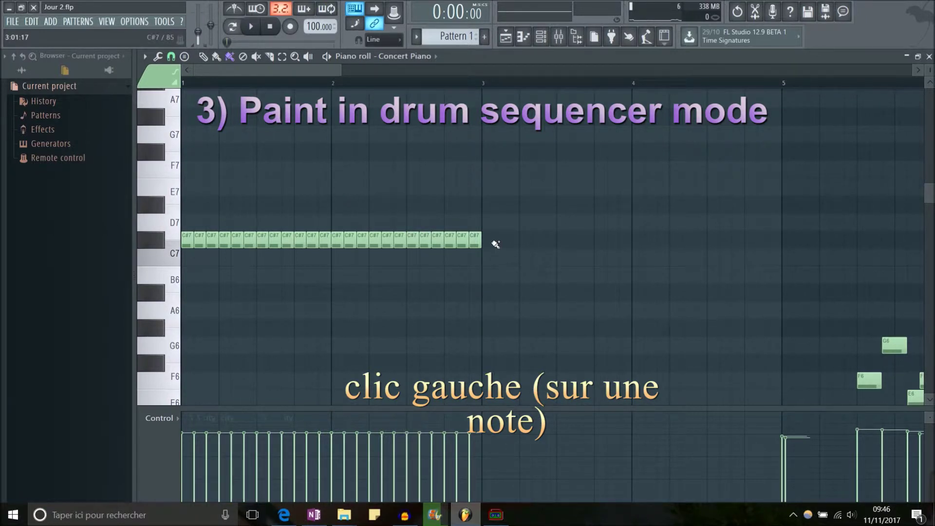
- Erase the C#7 notes from the end of bar 2 backwards with the Delete tool, and undo the last deletion
click(243, 57)
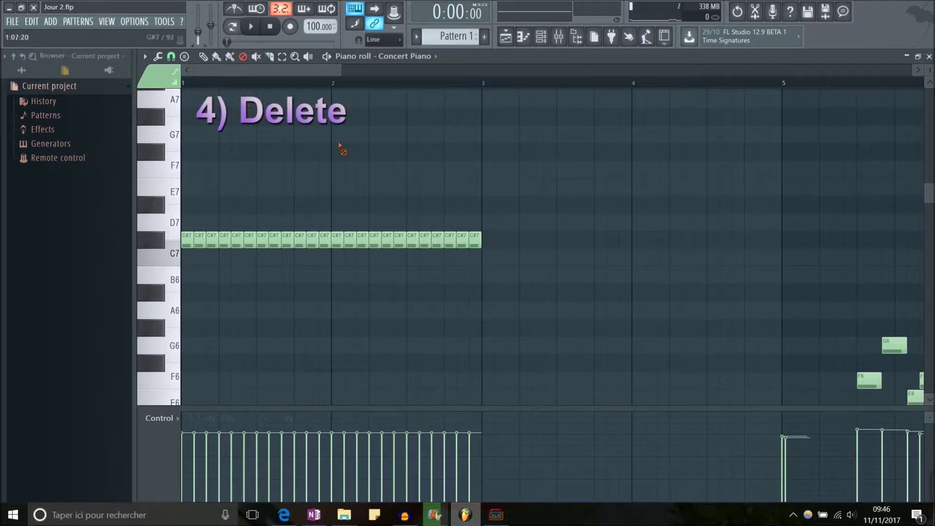
mouse_move(499, 244)
mouse_down()
mouse_move(414, 241)
mouse_move(247, 258)
mouse_move(328, 246)
mouse_up()
key(ctrl+z)
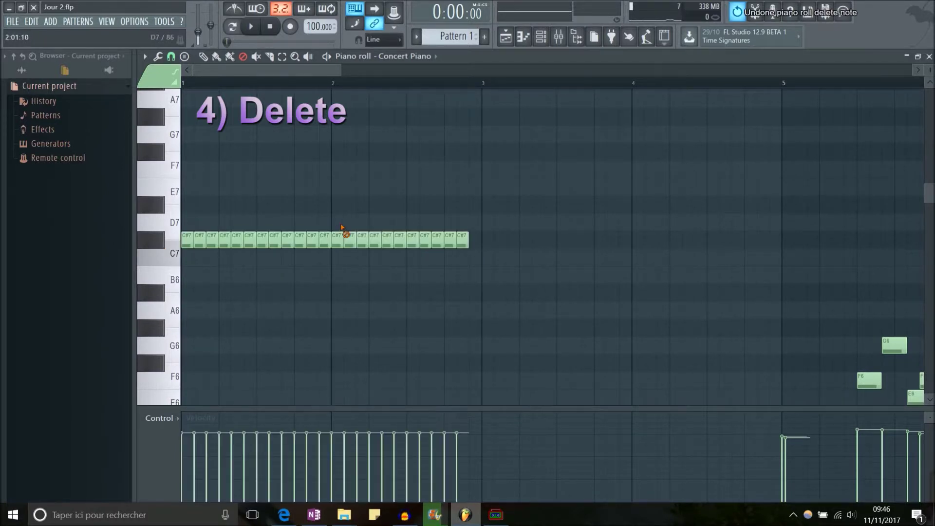
- Mute several groups of C#7 notes in bars 1 and 2 with the Mute tool, and unmute them all again
click(256, 57)
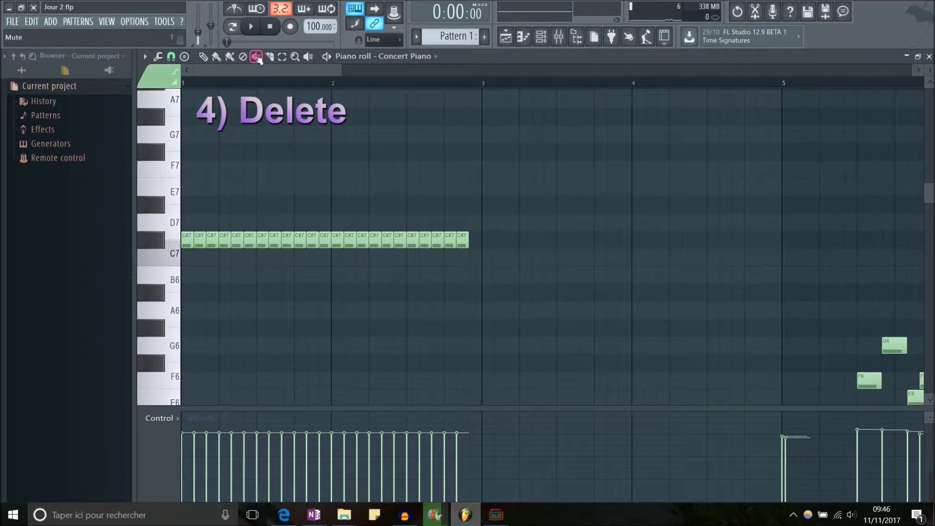
drag(200, 243, 314, 238)
click(373, 237)
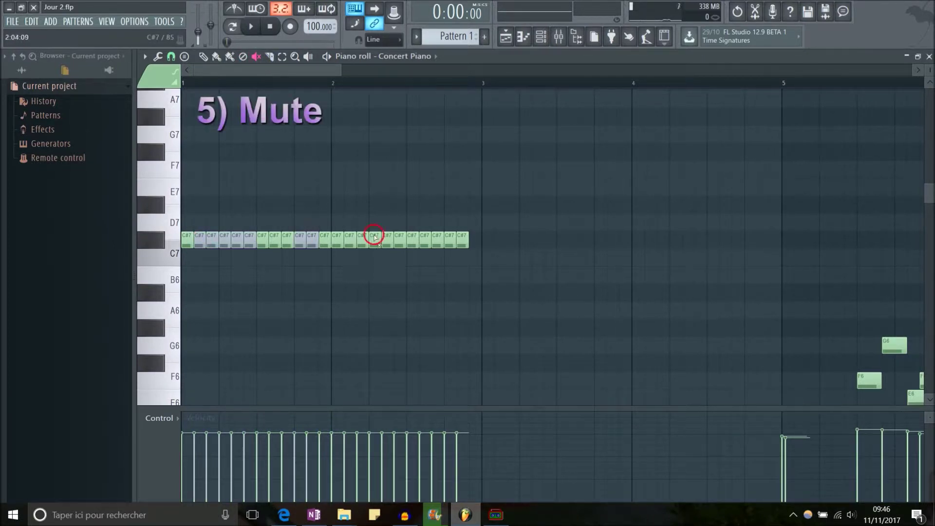
click(413, 237)
drag(425, 240, 351, 243)
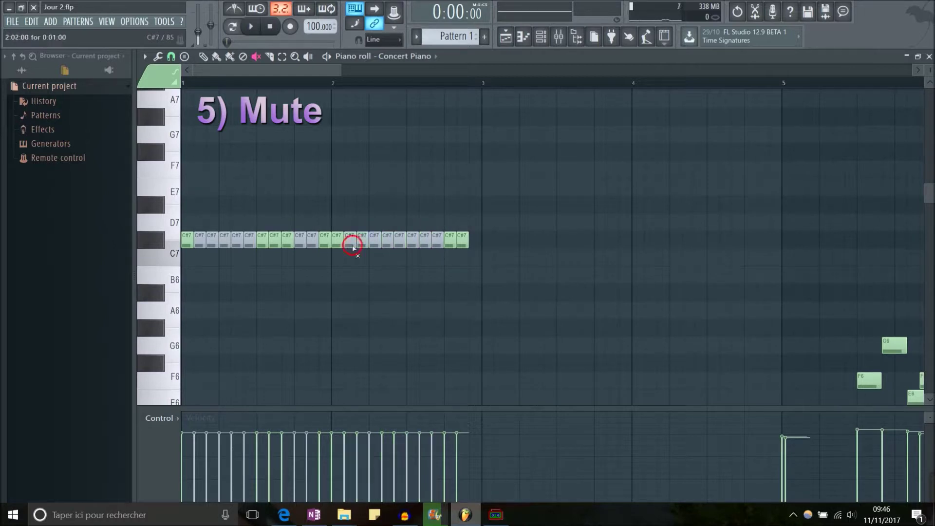
mouse_move(412, 245)
mouse_down()
mouse_move(265, 251)
mouse_move(195, 241)
mouse_up()
- Remove the C#7 row and draw one long C7 note from bar 1 to just past the start of bar 3
click(273, 58)
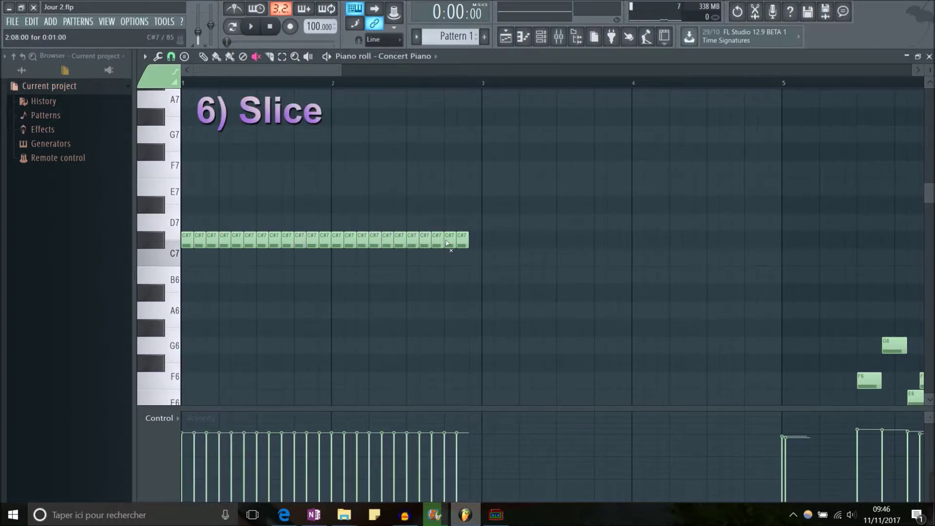
mouse_move(473, 239)
mouse_down()
mouse_move(187, 244)
mouse_move(494, 268)
mouse_move(493, 292)
mouse_up()
click(203, 56)
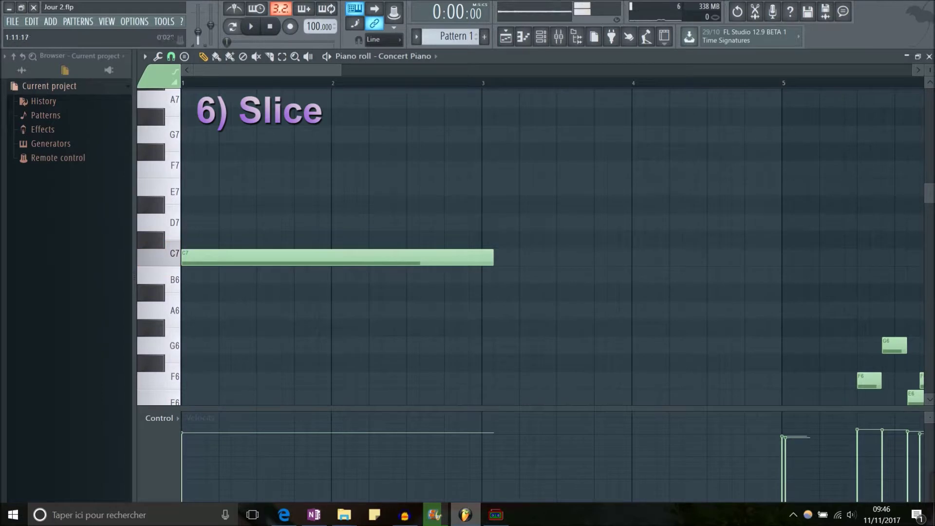
- Slice the long C7 note into five pieces with cuts spread over bars 1 and 2
click(270, 57)
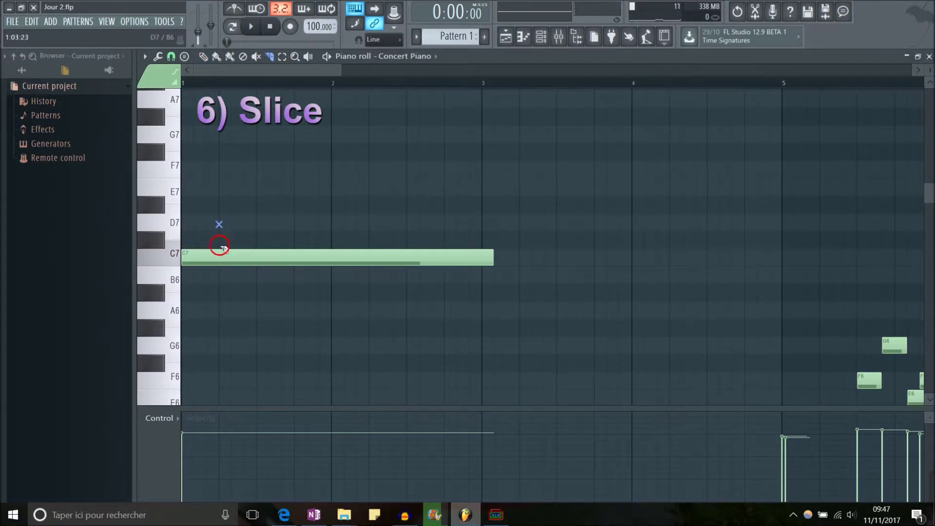
drag(219, 224, 217, 313)
drag(295, 233, 292, 287)
drag(330, 214, 523, 387)
drag(431, 194, 467, 349)
drag(275, 233, 492, 237)
- Draw a G#6 note of the same full length below, and merge the five C7 pieces into one note
click(203, 57)
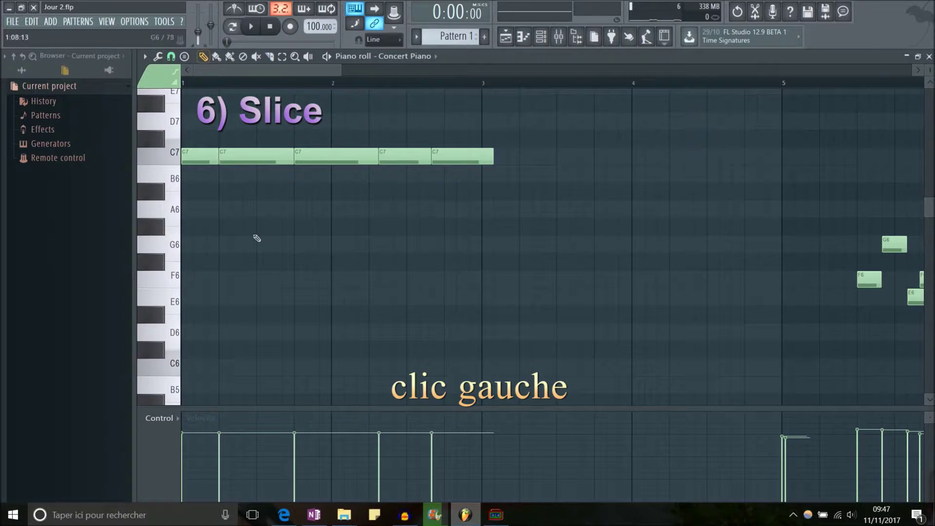
mouse_move(263, 241)
mouse_down()
mouse_move(273, 251)
mouse_move(151, 235)
mouse_up()
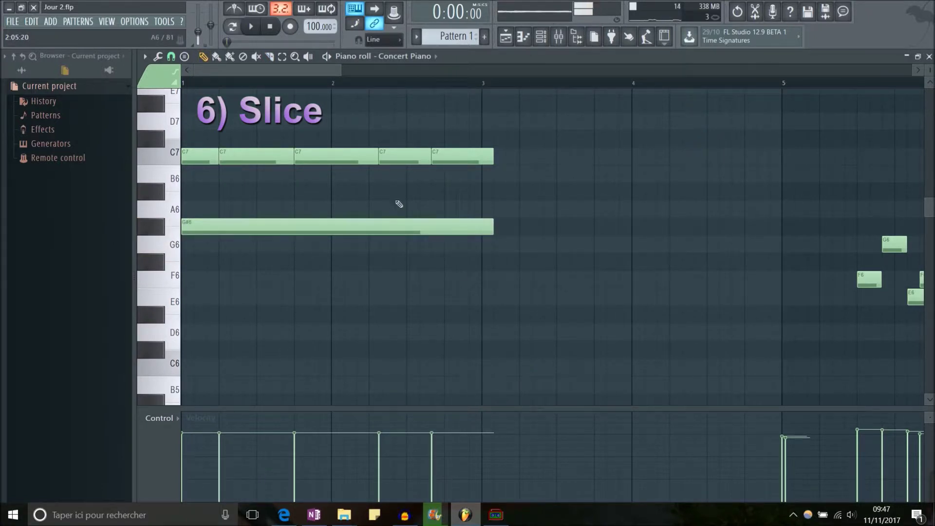
scroll(487, 197, up, 3)
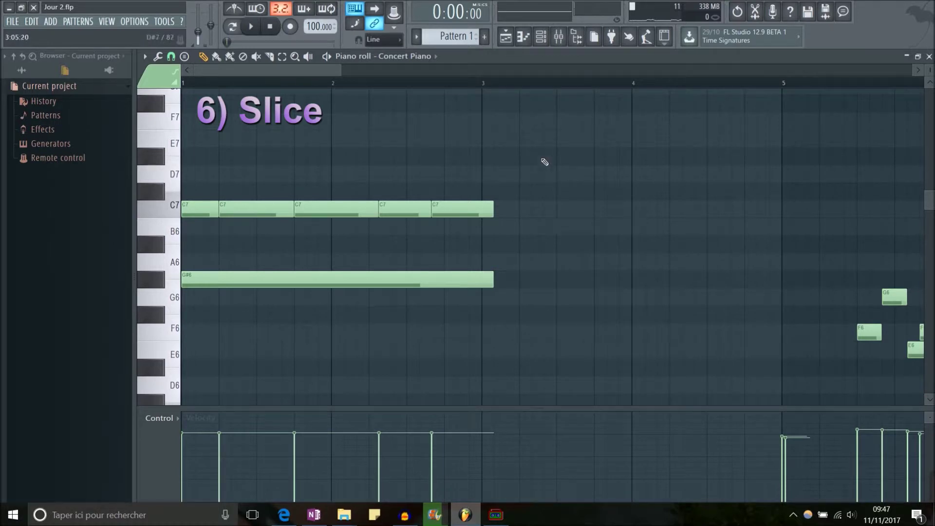
drag(535, 131, 200, 193)
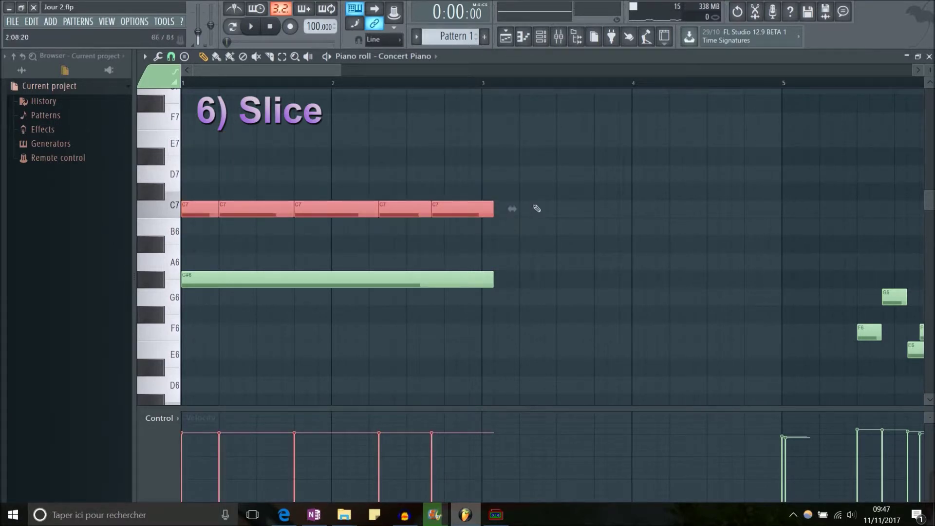
key(ctrl+g)
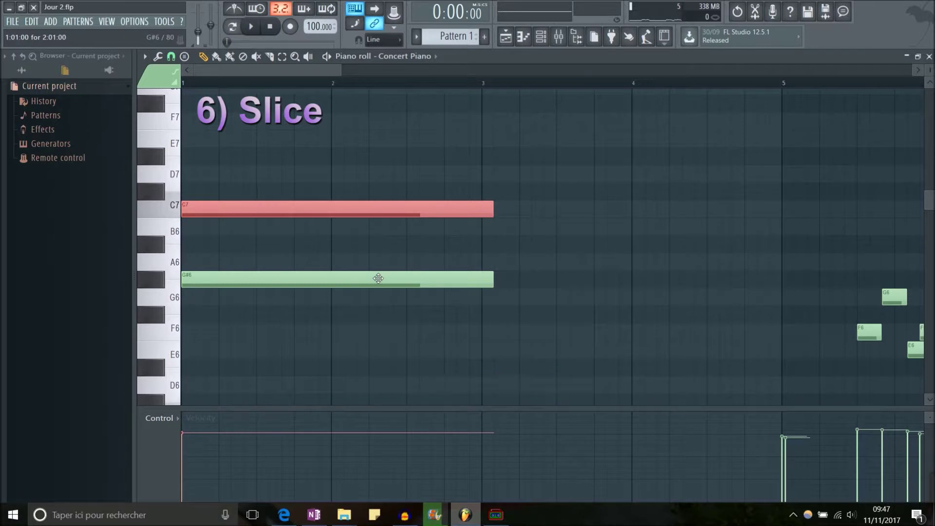
- Slice the C7 and G#6 notes with straight and diagonal cuts in bars 1 and 2, including one straight cut at bar 2
click(269, 56)
drag(219, 165, 219, 333)
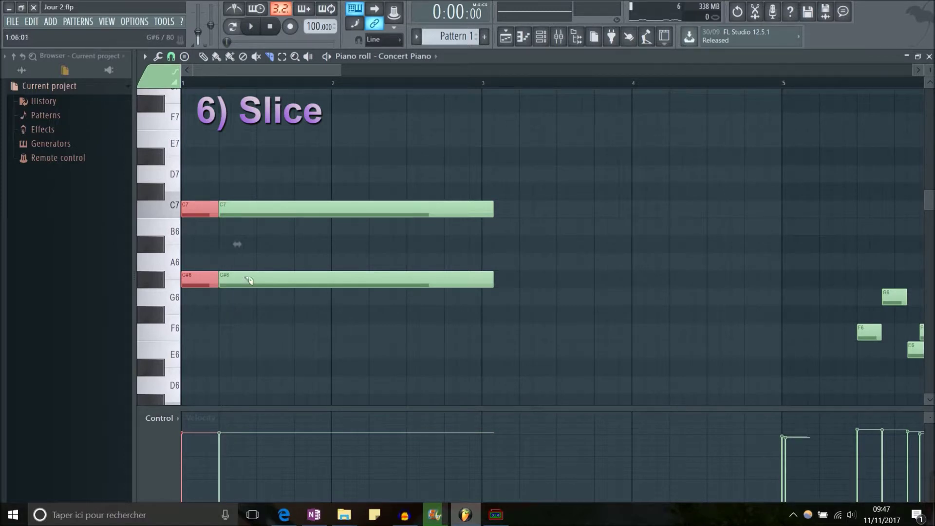
drag(276, 261, 291, 287)
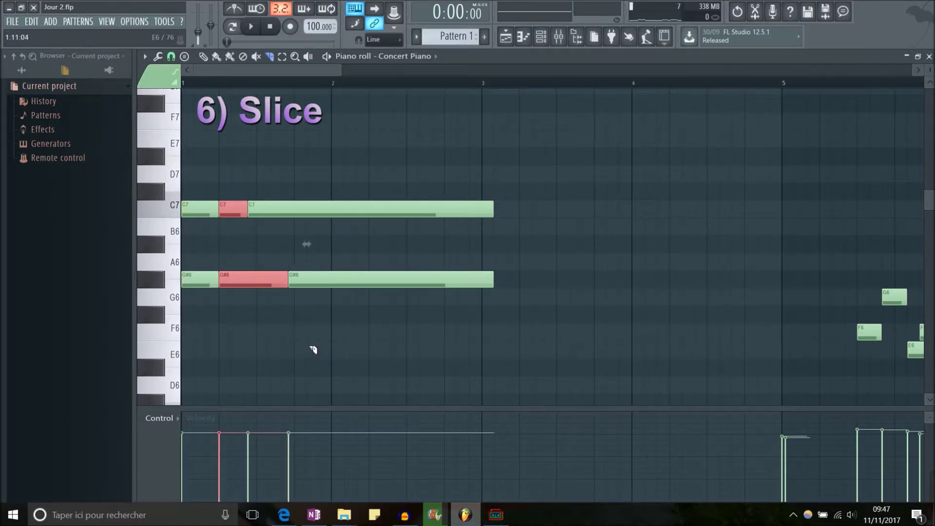
drag(395, 128, 444, 259)
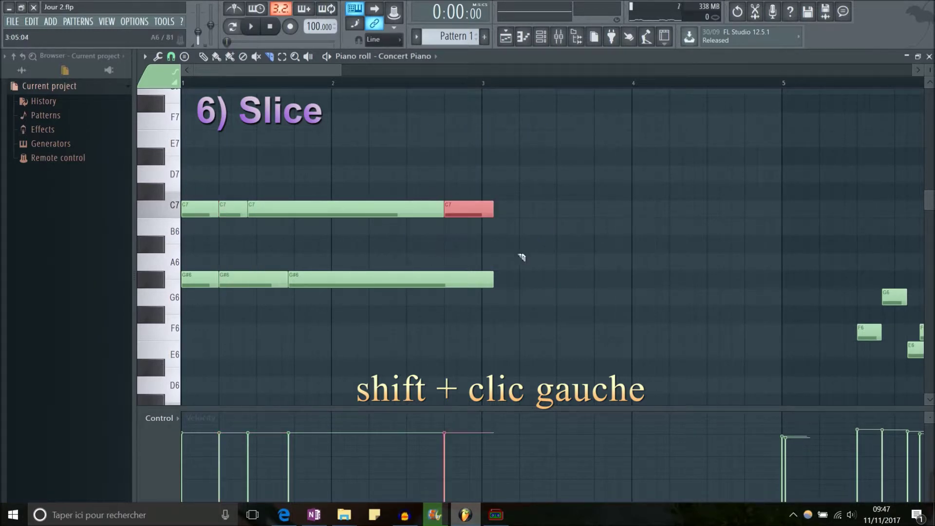
drag(561, 146, 342, 330)
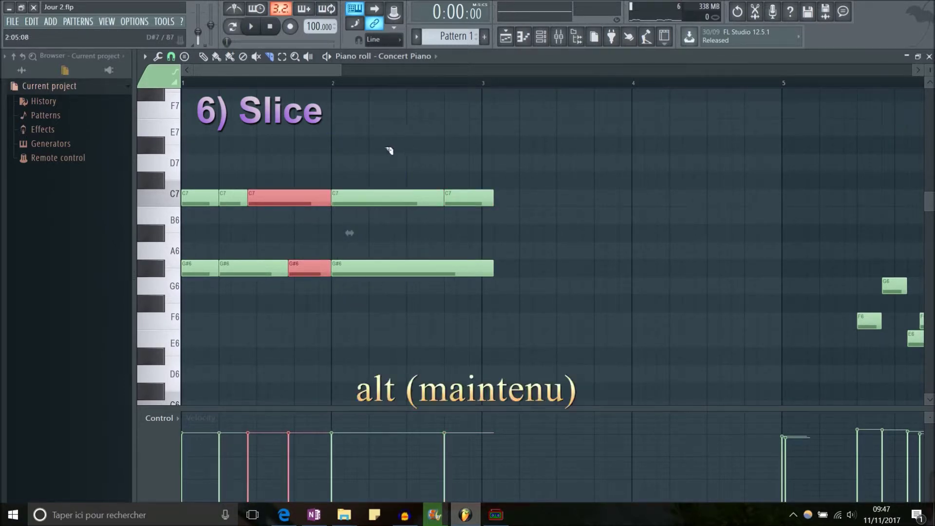
drag(368, 160, 269, 338)
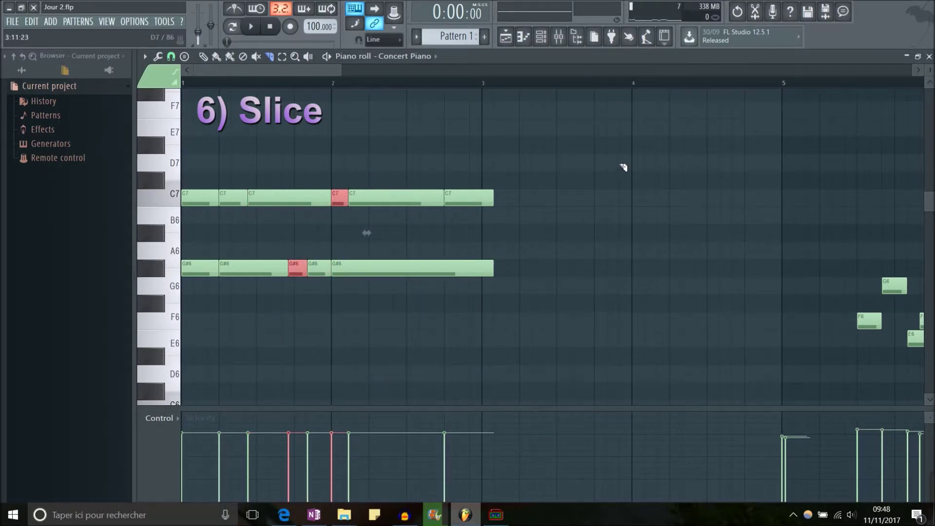
- Merge all the pieces into one C7 and one G#6 note, and select both notes with the Select tool
drag(587, 329, 185, 137)
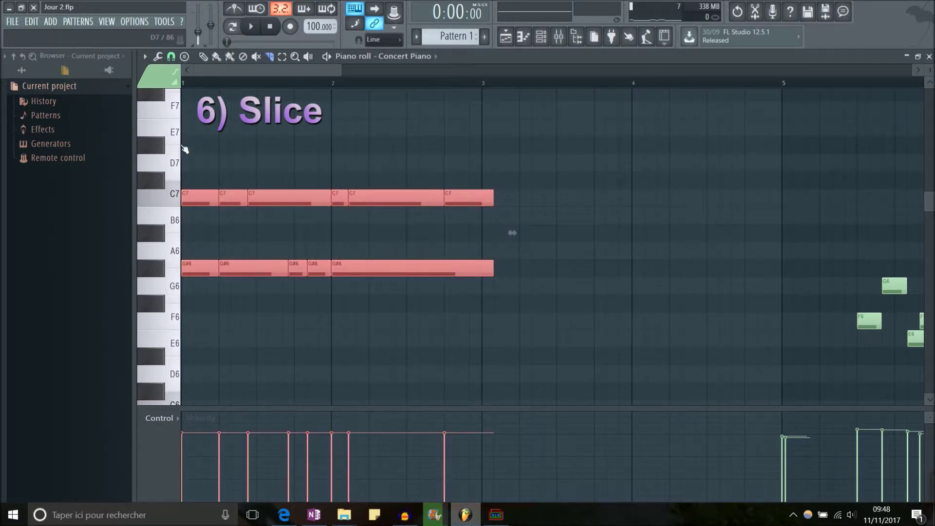
key(ctrl+g)
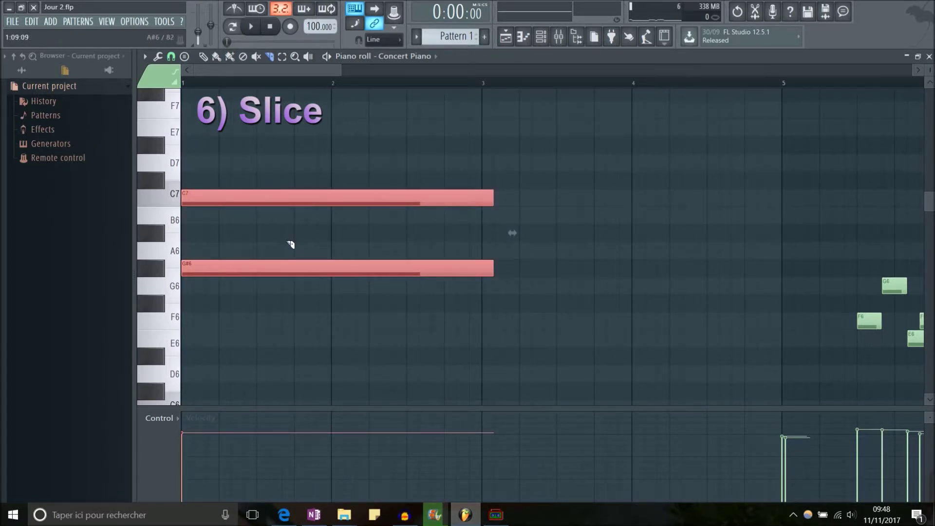
click(282, 57)
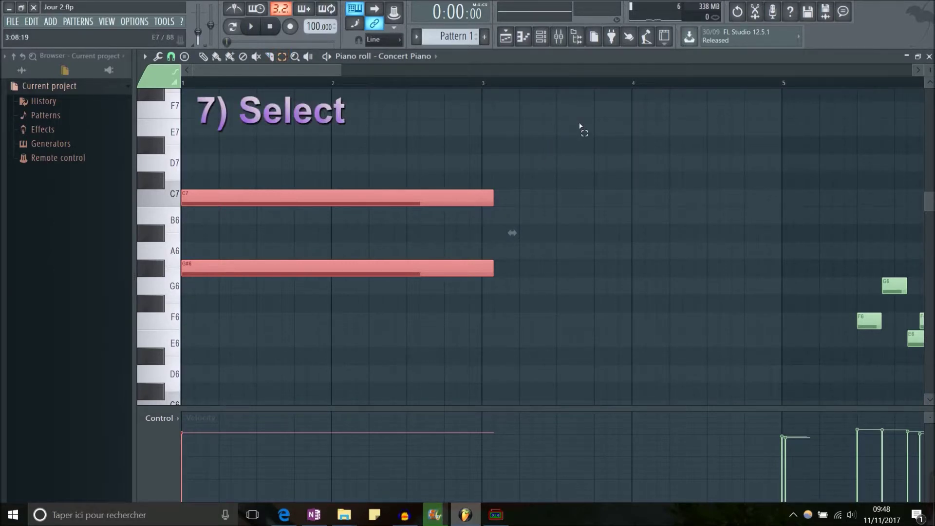
drag(578, 119, 257, 294)
- Zoom in on the two long notes in bars 1 and 2 with the Zoom tool and zoom back out, twice
click(295, 56)
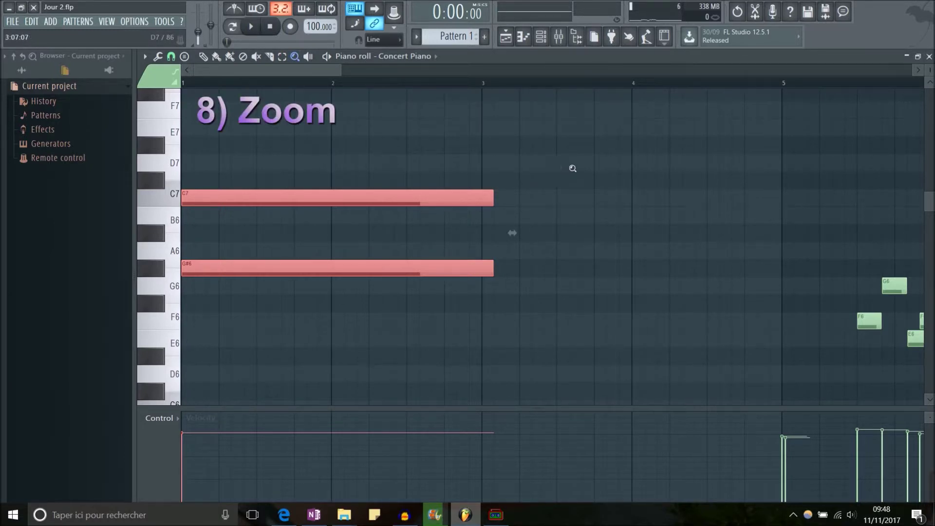
drag(612, 118, 122, 324)
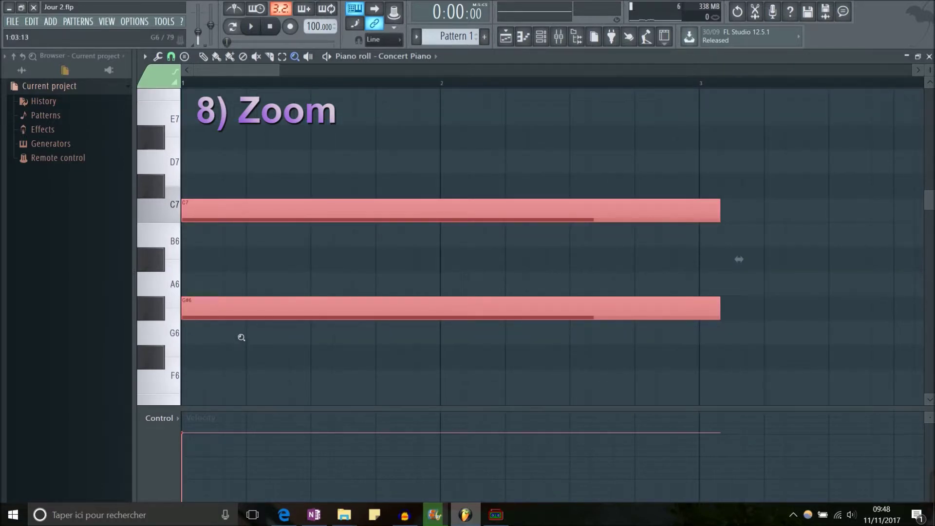
right_click(481, 134)
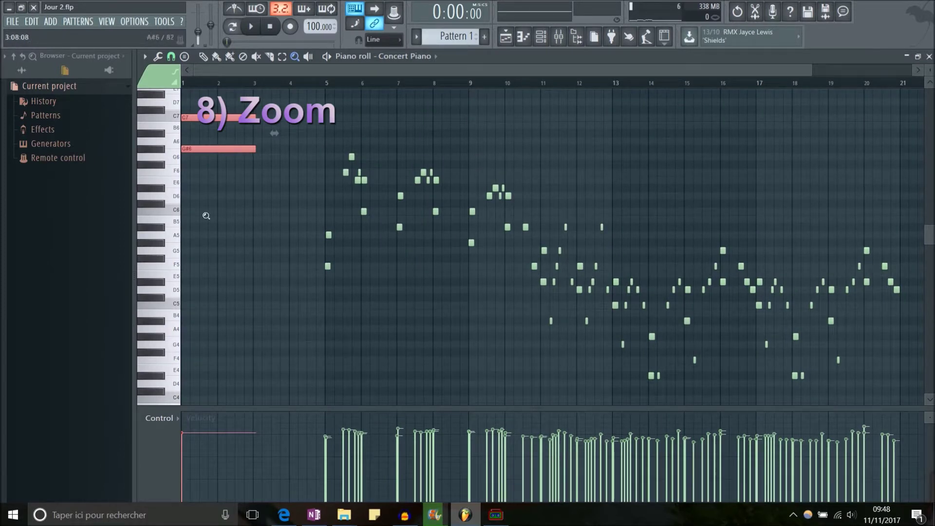
drag(302, 238, 181, 103)
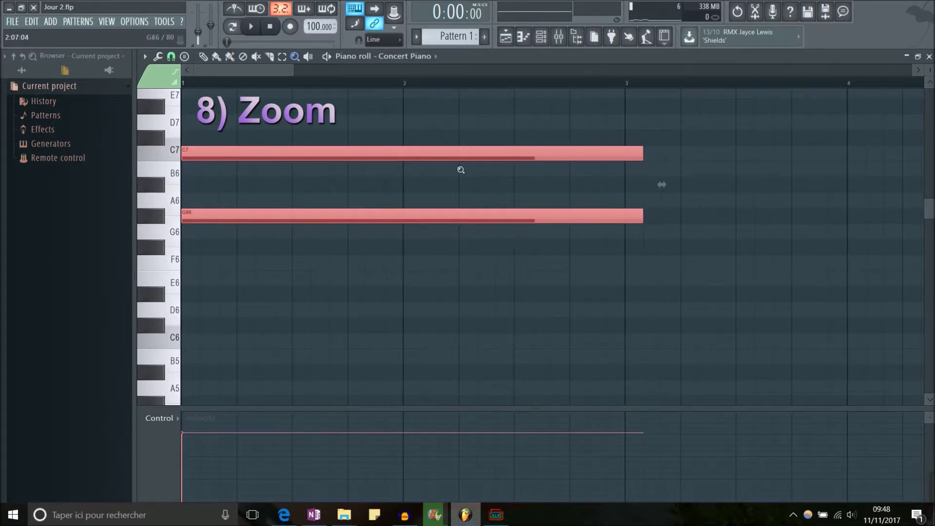
right_click(418, 123)
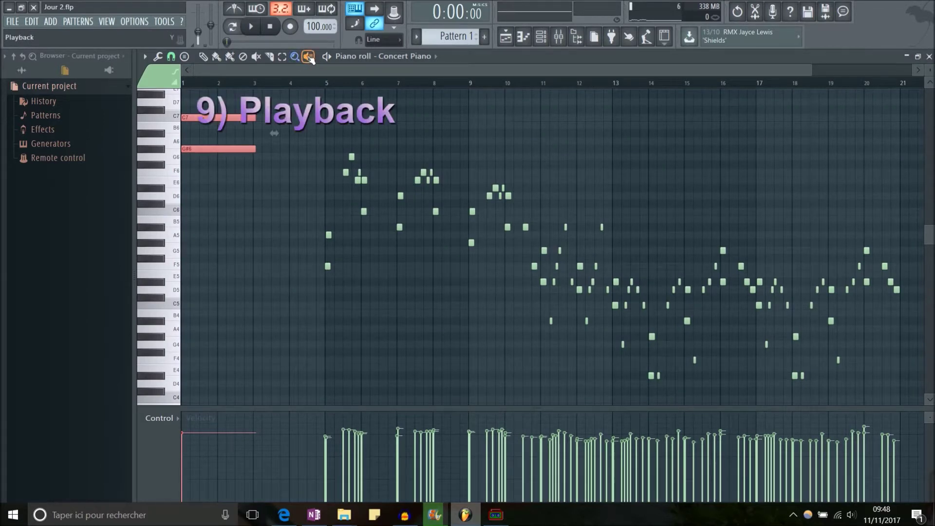
- Audition the melody with the Playback tool by scrubbing forward to about bar 13 and back to bar 7
drag(309, 142, 581, 244)
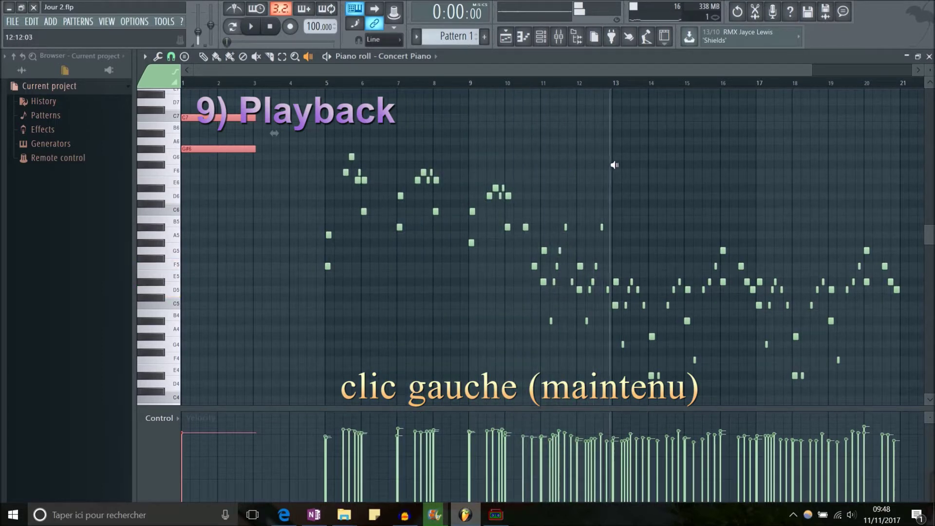
drag(604, 166, 410, 256)
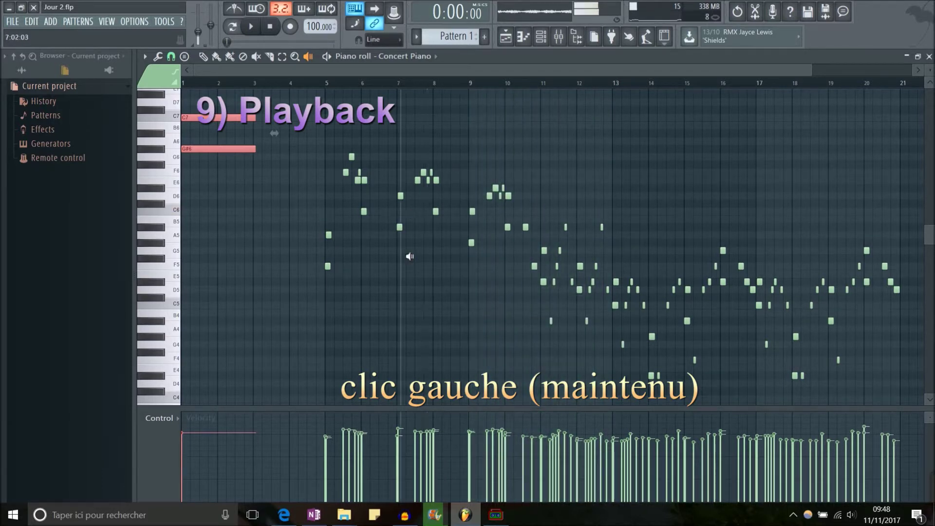
- Audition the melody with the Playback tool by scrubbing from bar 7 to late in bar 8
mouse_move(322, 278)
mouse_down()
mouse_move(396, 292)
mouse_move(551, 272)
mouse_move(316, 267)
mouse_up()
drag(407, 266, 460, 263)
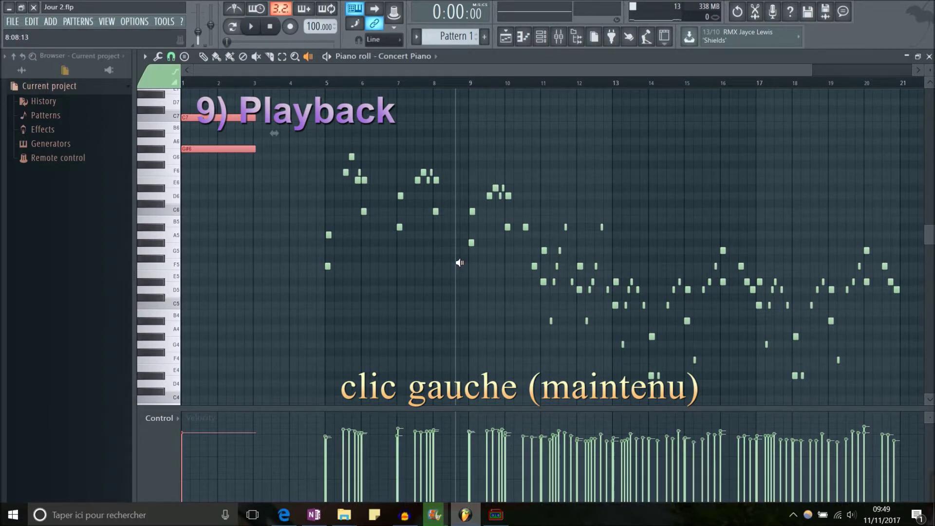
drag(460, 260, 317, 112)
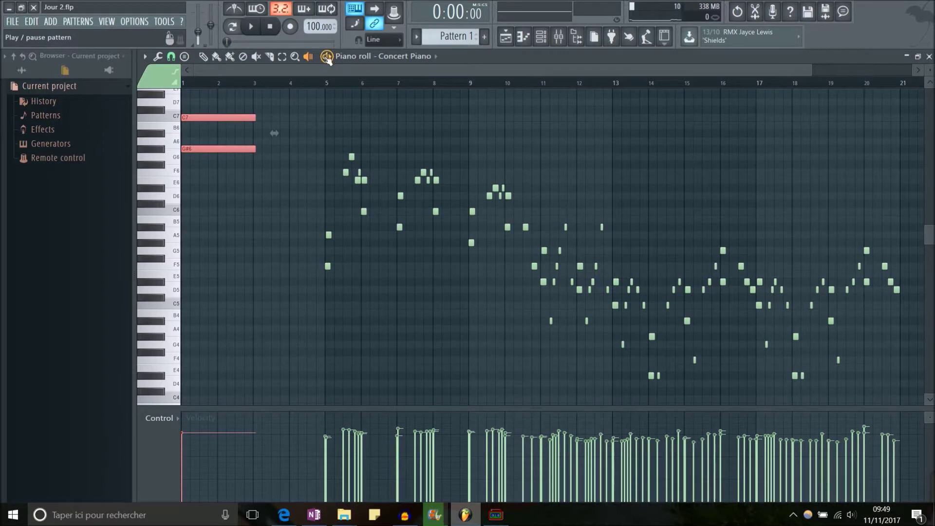
- Play and pause the pattern from the piano roll twice, and stop it to return the play position to bar 1
click(327, 57)
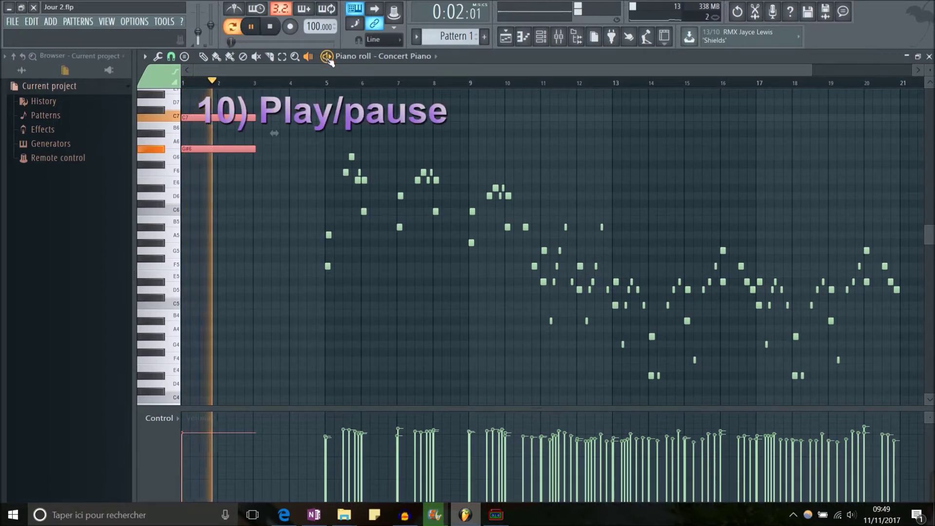
click(327, 57)
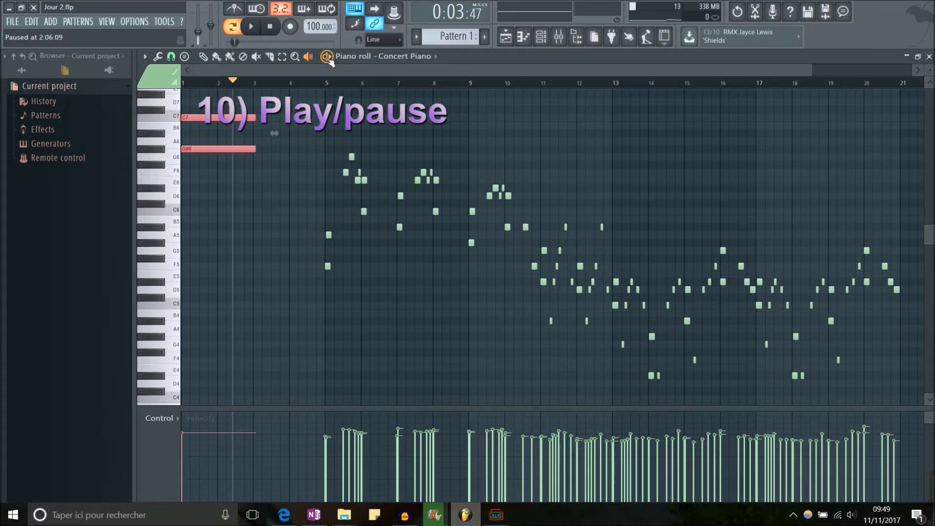
click(327, 57)
click(327, 57)
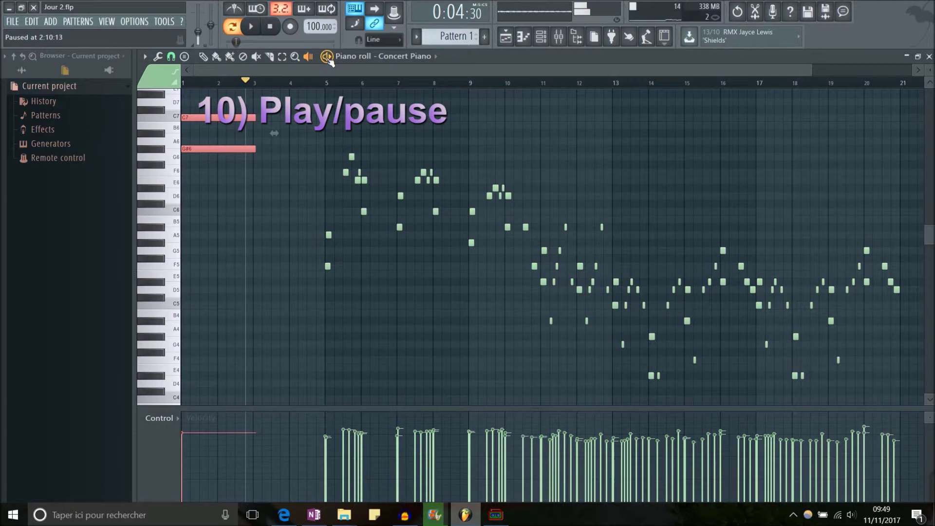
right_click(327, 57)
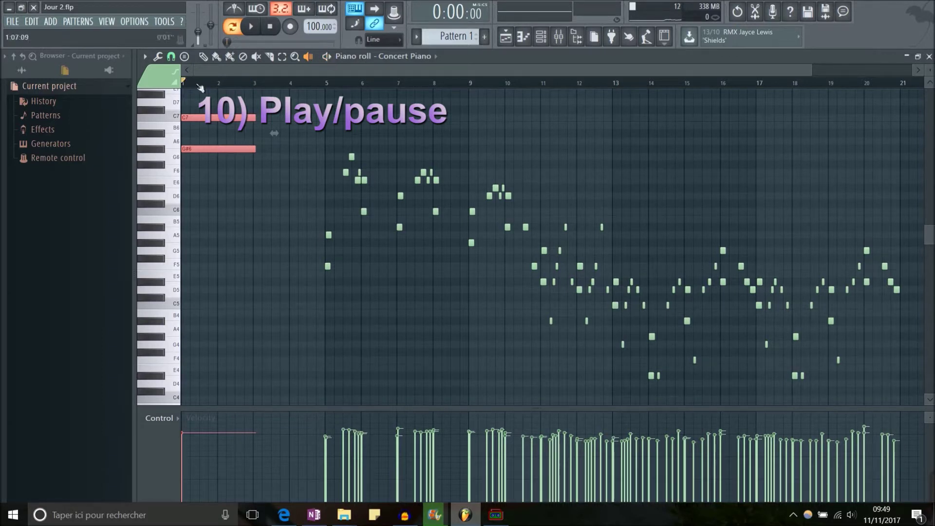
- Play and pause the pattern starting at bar 5, and return the play position to the start of the pattern
click(325, 85)
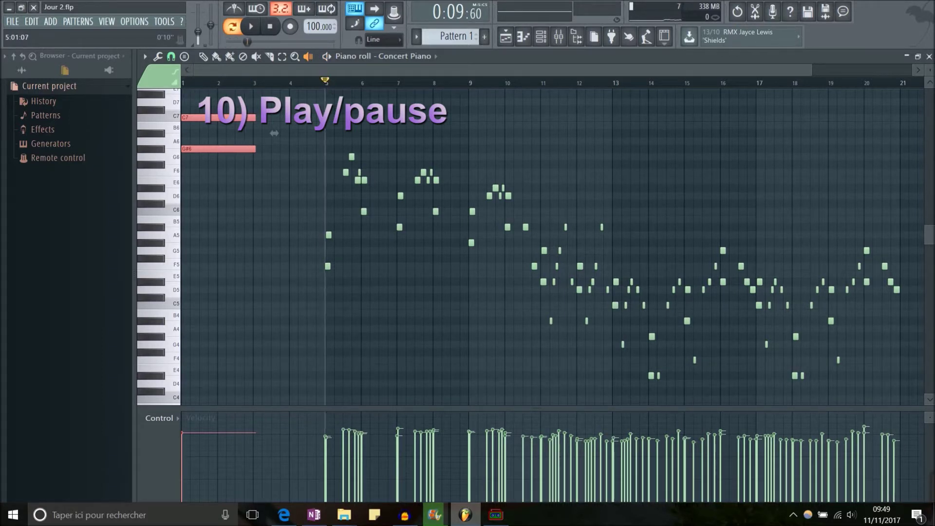
click(308, 57)
click(328, 57)
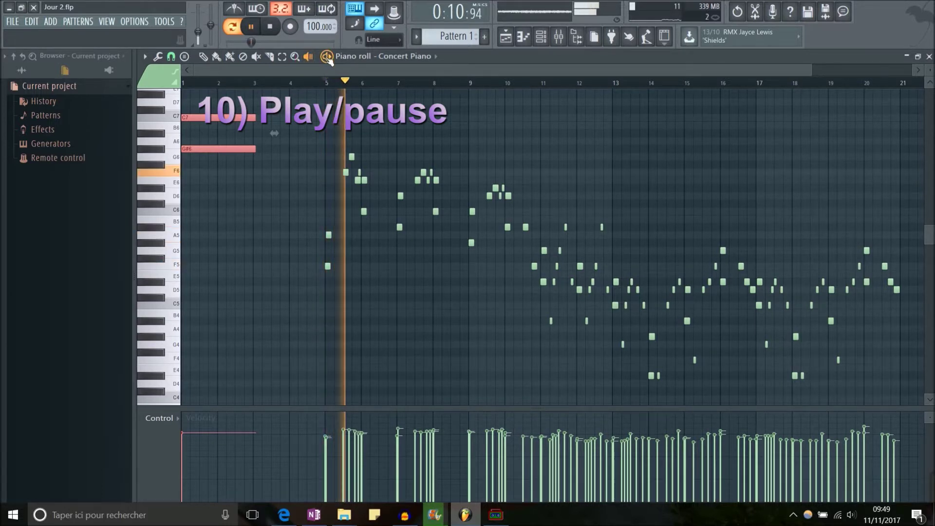
click(328, 57)
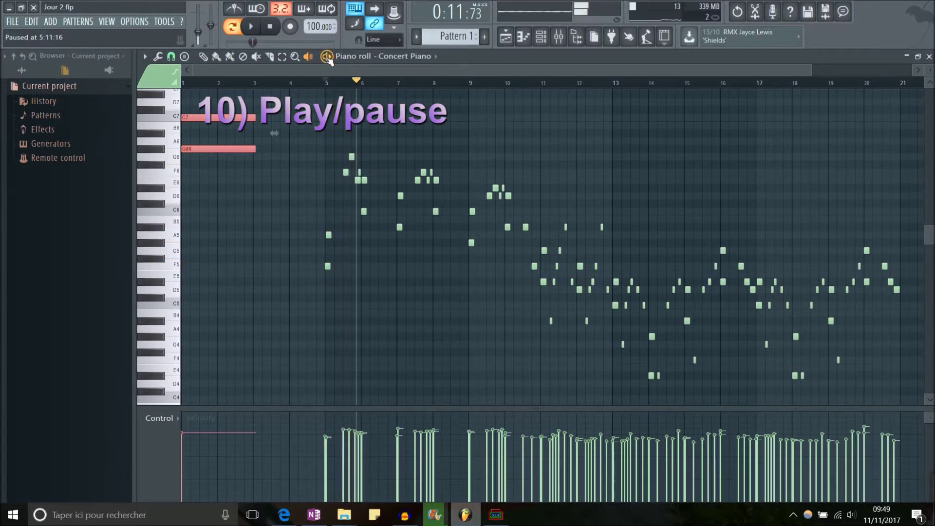
click(327, 57)
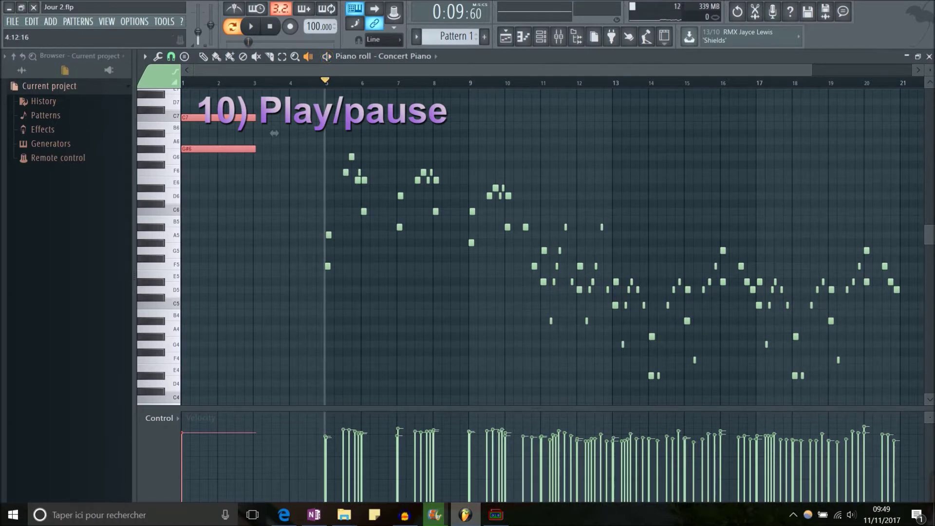
click(328, 57)
click(327, 57)
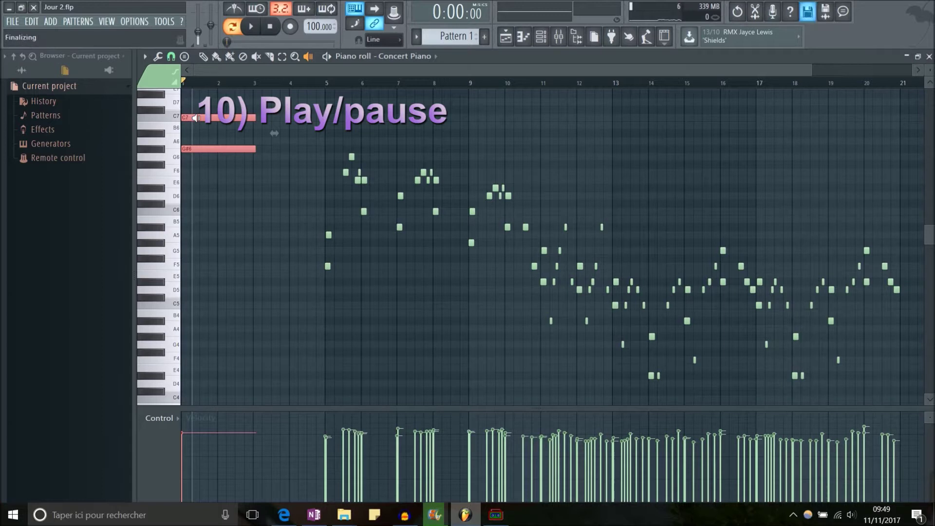
key(space)
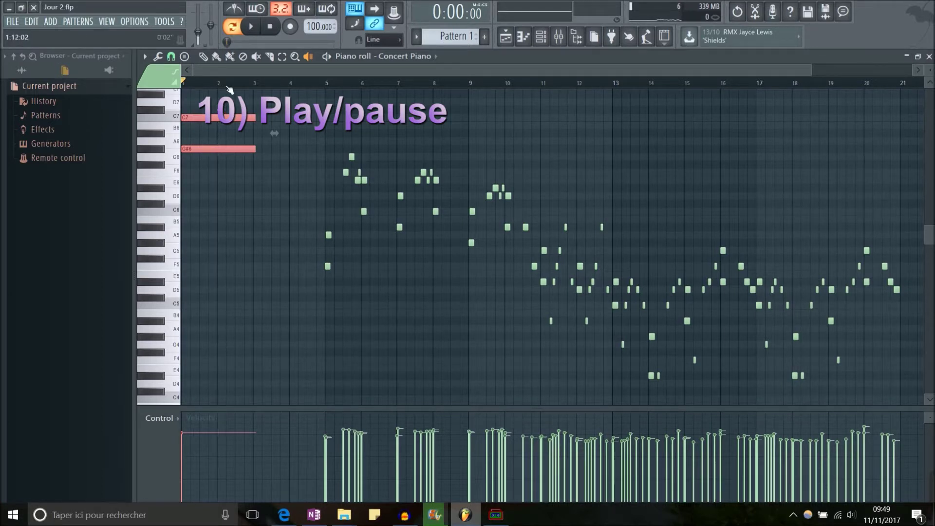
- With the Draw tool active, paint a row of seven E7 notes at half-bar intervals from bar 1 to bar 4
click(215, 58)
click(270, 57)
click(204, 55)
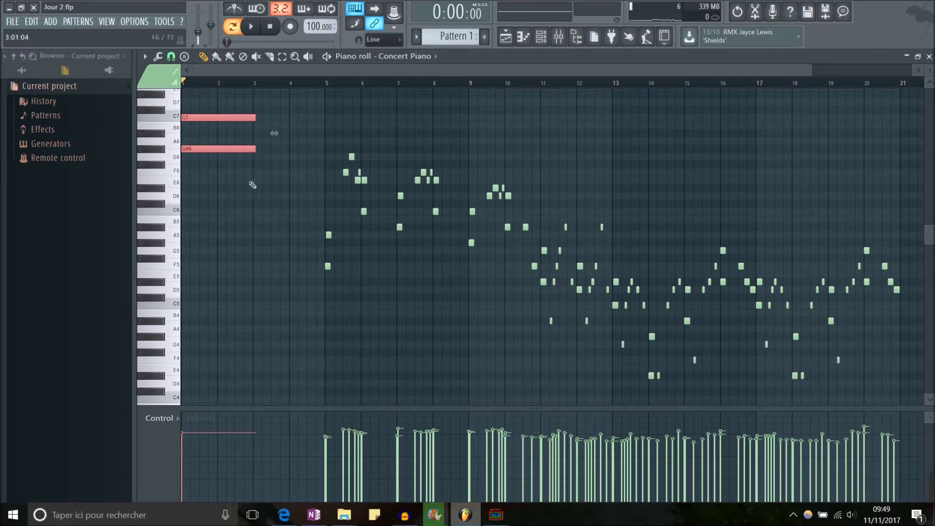
scroll(245, 195, up, 3)
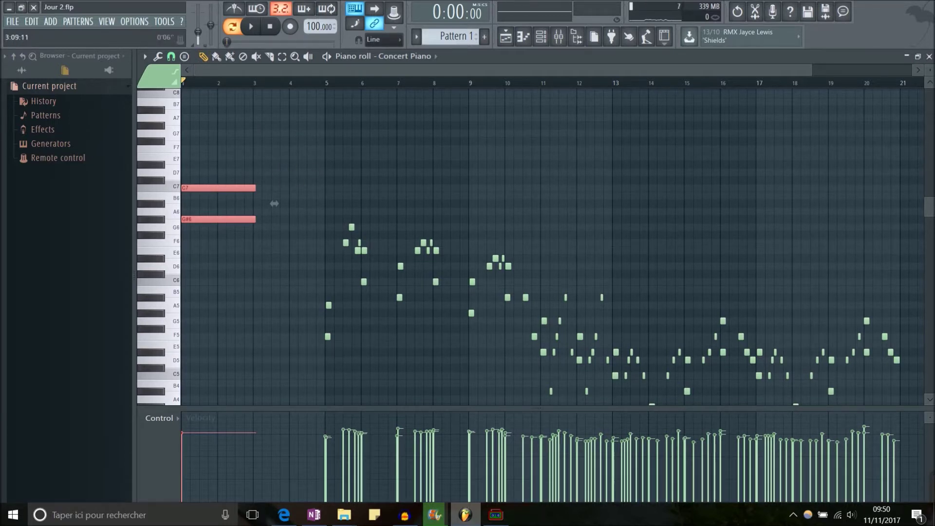
click(188, 158)
mouse_move(254, 160)
mouse_down()
mouse_move(194, 162)
mouse_move(294, 158)
mouse_up()
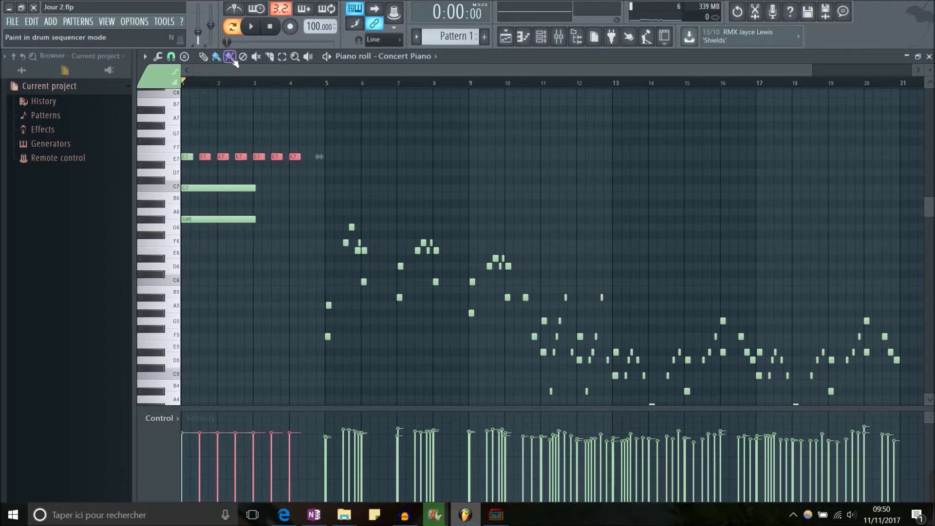
- Mute the second, third and fourth E7 notes while staying in the Draw tool
click(205, 157)
click(222, 157)
click(240, 157)
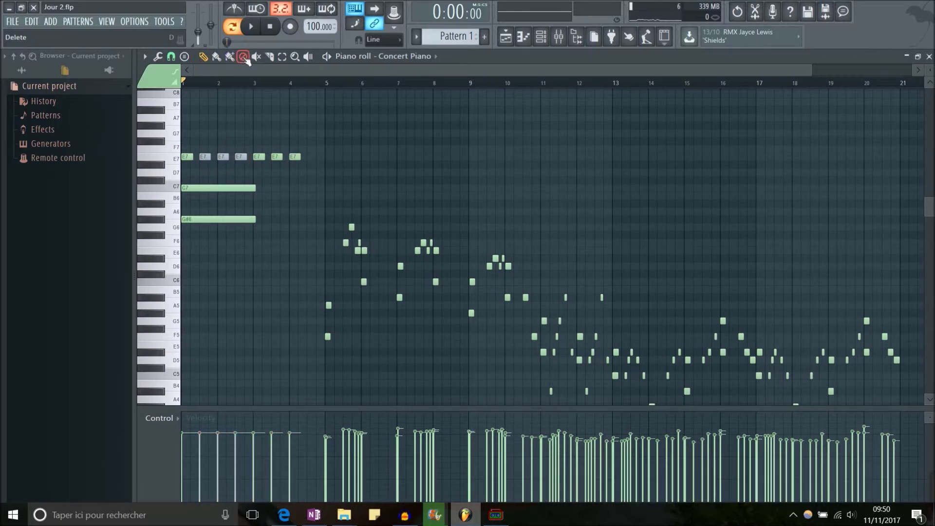
- Delete all seven E7 notes one by one without leaving the Draw tool
right_click(294, 157)
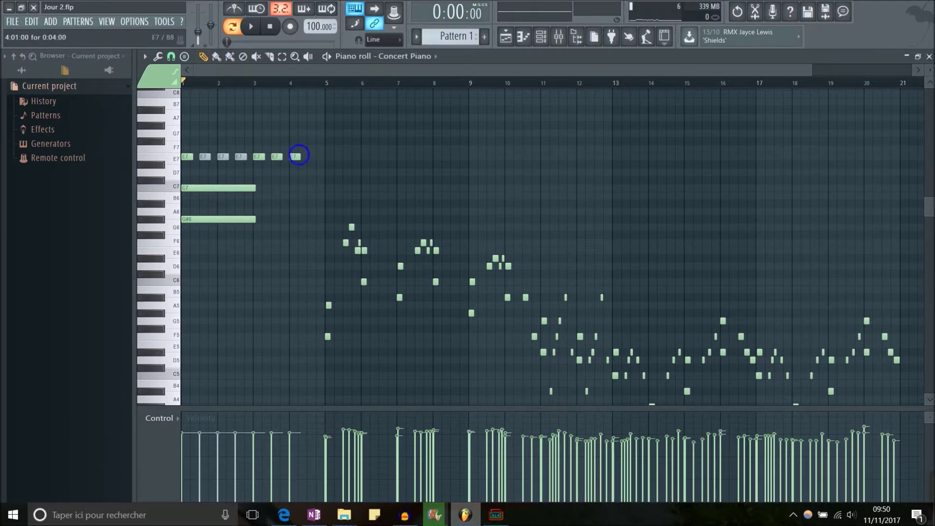
right_click(277, 156)
right_click(259, 157)
right_click(240, 157)
right_click(223, 156)
right_click(204, 157)
right_click(187, 157)
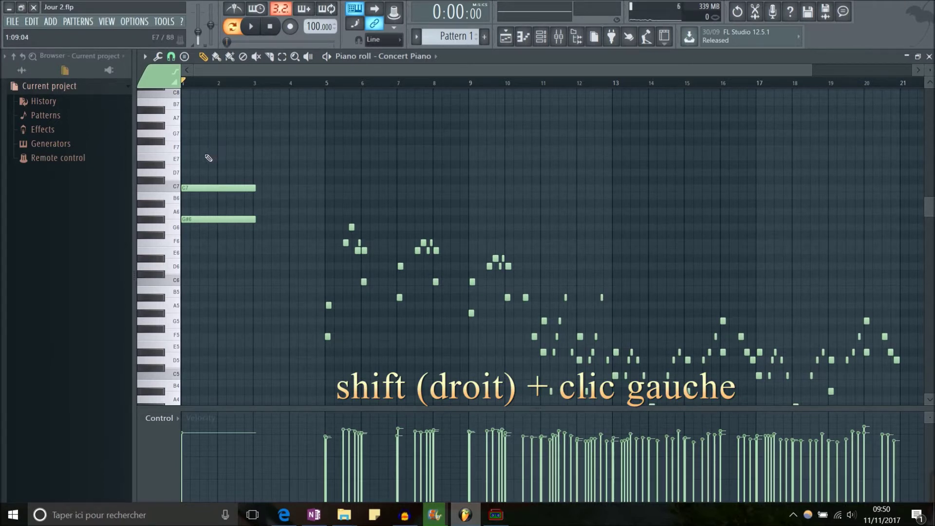
- Slice through the long C7 and G#6 notes three times in bars 1 and 2 from the Draw tool, placing the last cut without snapping
drag(205, 142, 214, 246)
drag(234, 159, 239, 236)
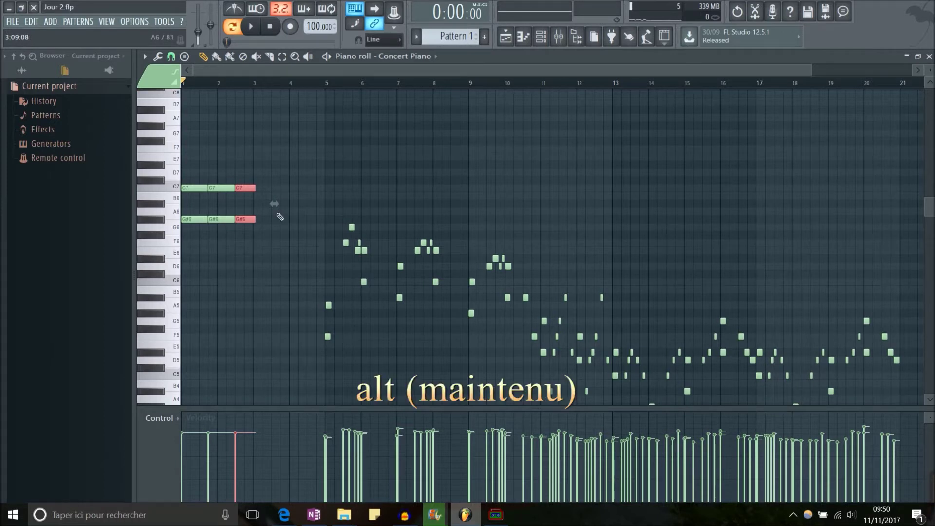
drag(270, 159, 258, 243)
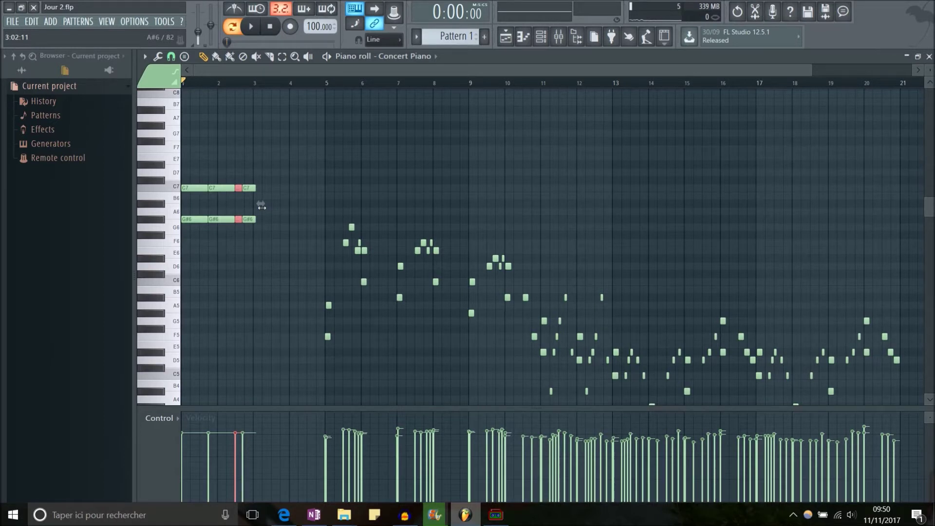
- Slice the C7 and G#6 notes while discarding cut-off pieces, trimming their start in bar 1 and opening a gap just before bar 2
mouse_move(205, 159)
mouse_down()
mouse_move(192, 190)
mouse_move(208, 147)
mouse_move(208, 173)
mouse_up()
drag(210, 144, 196, 262)
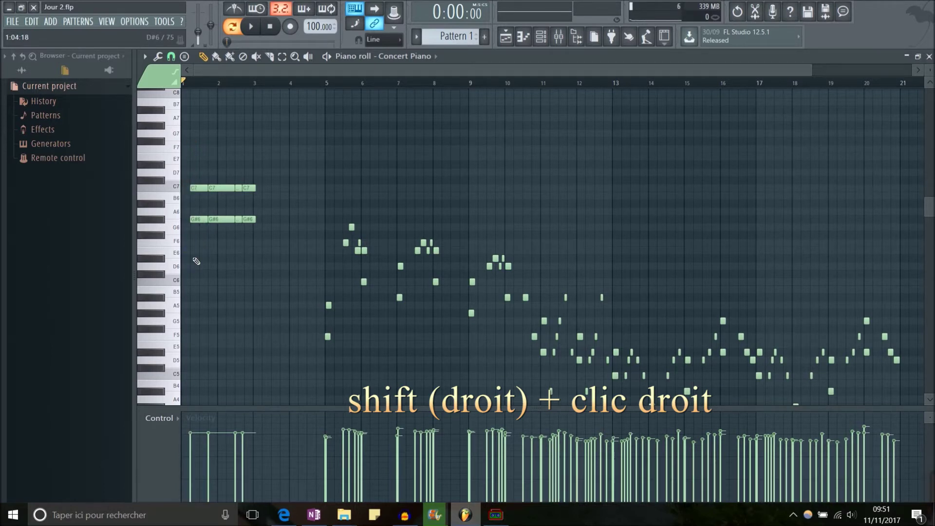
scroll(198, 229, up, 5)
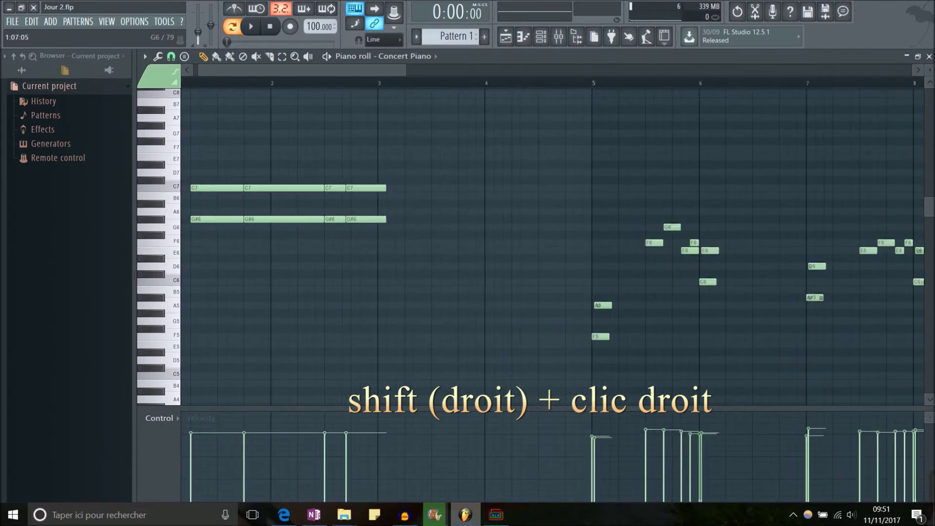
drag(226, 238, 394, 311)
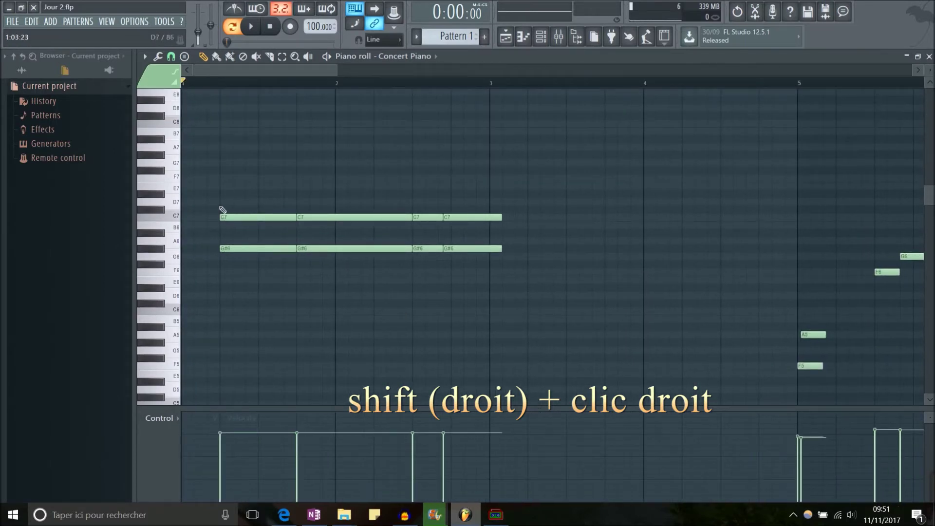
drag(234, 157, 241, 289)
drag(284, 157, 286, 302)
drag(323, 186, 324, 313)
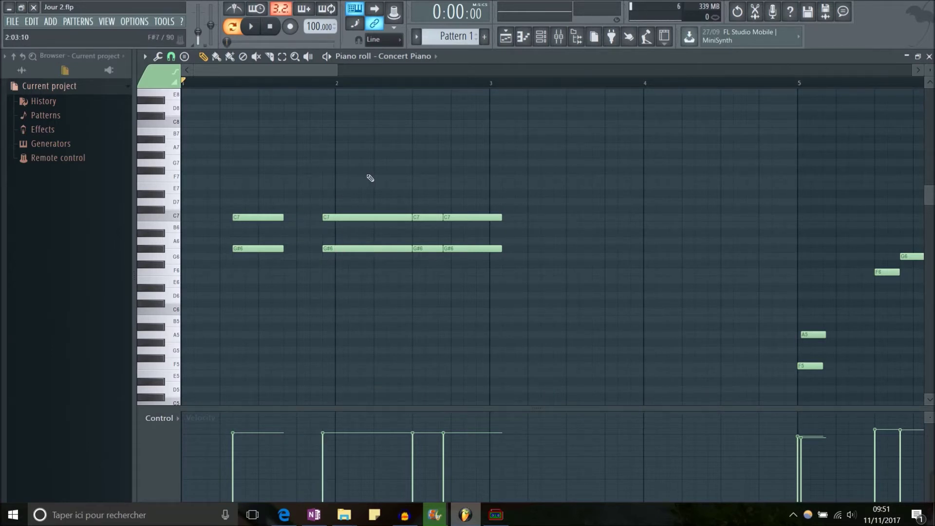
- Select all the C7 and G#6 pieces in bars 1 and 2 from the Draw tool, and zoom in on them and back out
click(282, 57)
drag(621, 354, 205, 109)
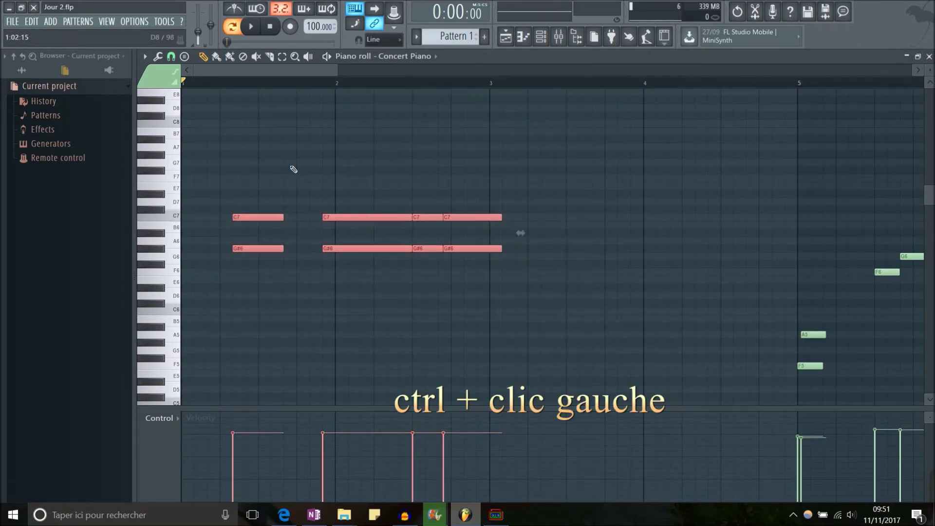
scroll(346, 198, down, 4)
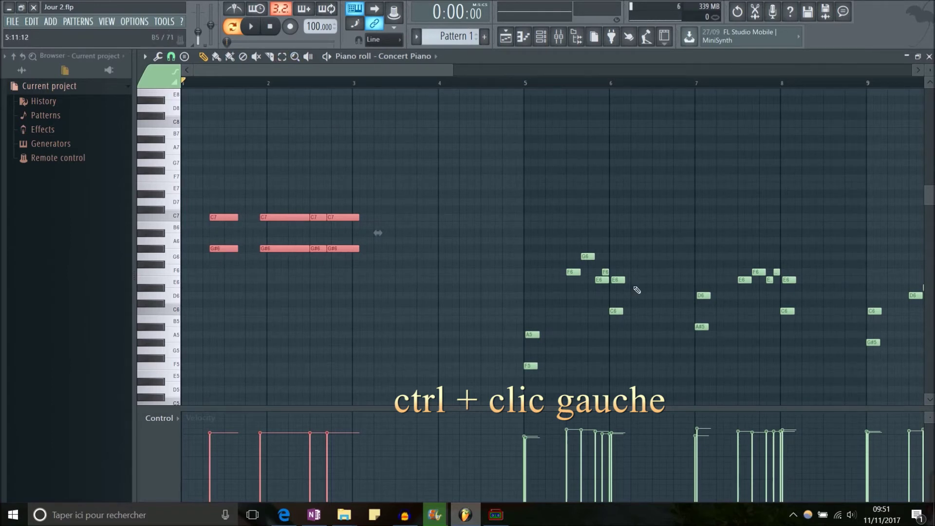
scroll(374, 234, down, 3)
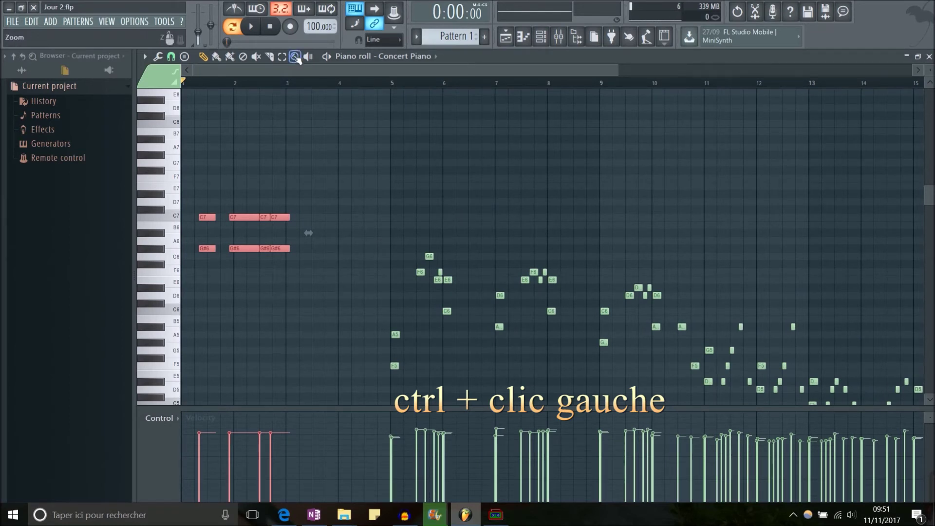
click(204, 56)
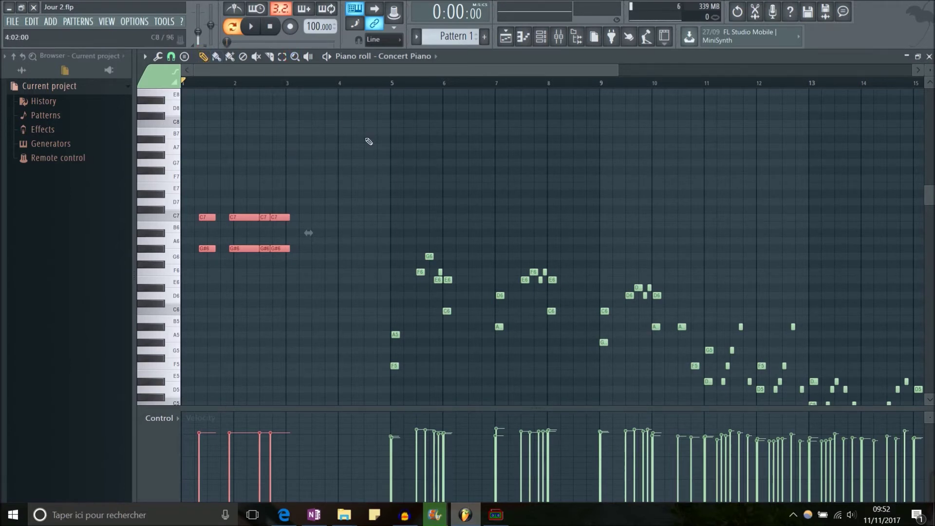
drag(387, 112, 198, 329)
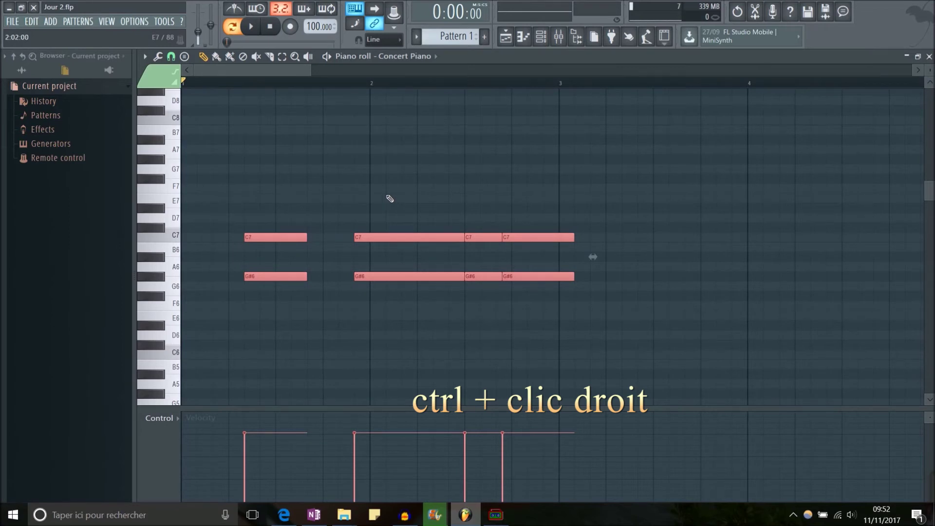
ctrl+right_click(398, 148)
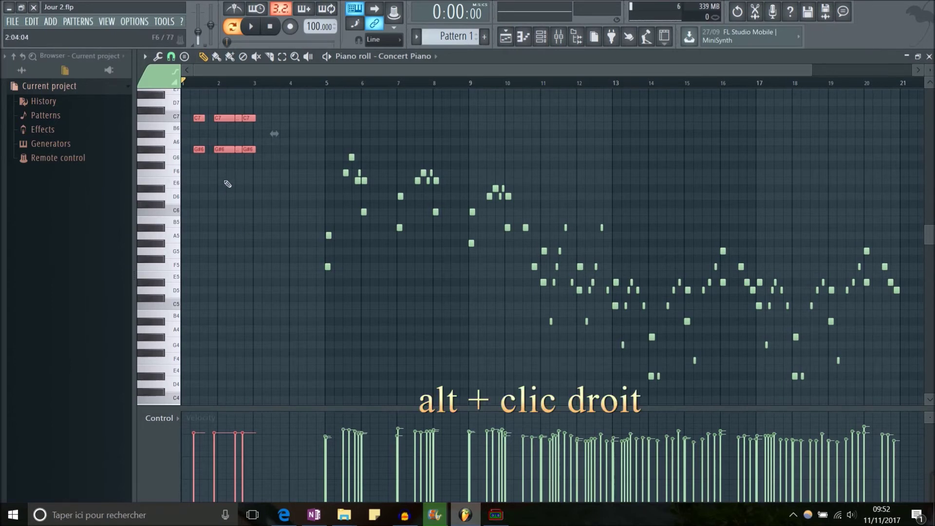
- Audition the pattern from the Draw tool by scrubbing through the melody up to about bar 9 and through the notes in bars 2 and 3
alt+right_click(209, 190)
drag(306, 203, 385, 219)
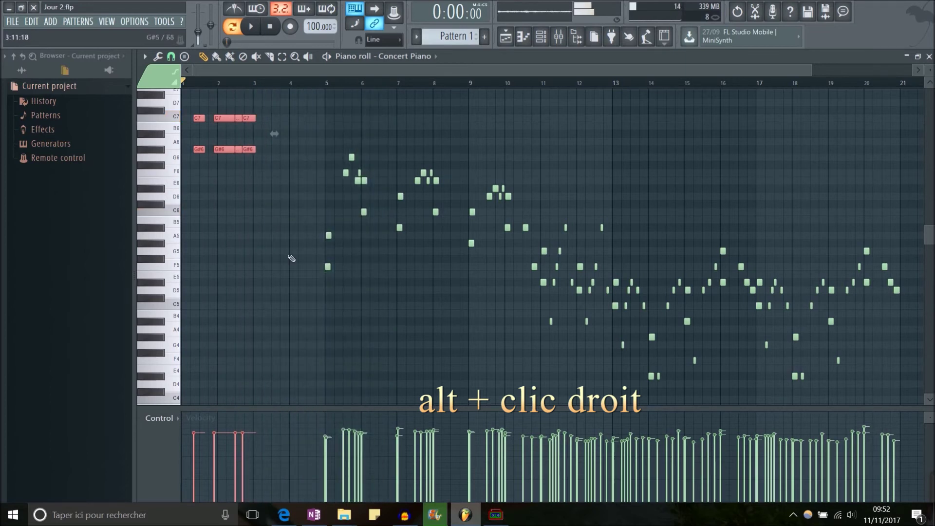
alt+right_click(349, 218)
drag(349, 219, 482, 255)
alt+right_click(255, 178)
drag(255, 177, 229, 178)
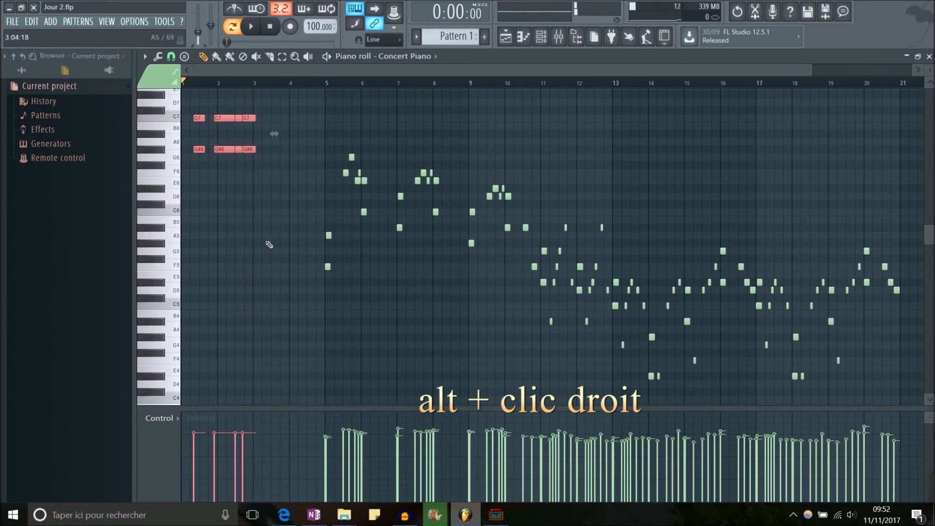
scroll(292, 246, up, 4)
scroll(281, 248, down, 1)
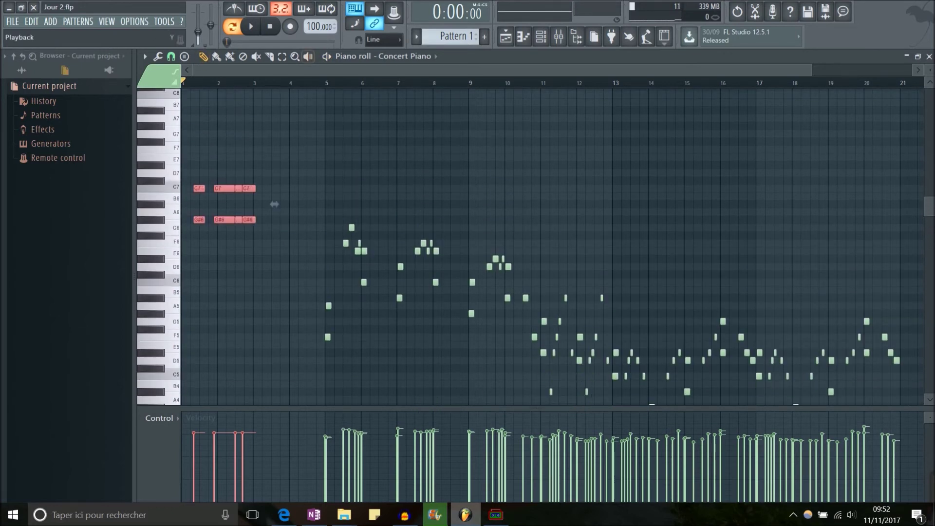
click(244, 57)
click(294, 57)
click(204, 56)
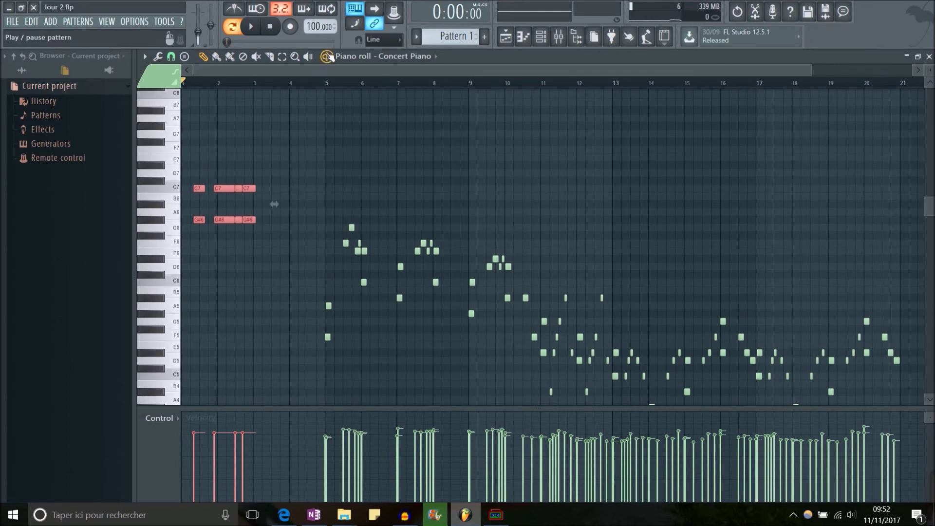
- Play the pattern from bar 1 and stop it so the play position goes back to the start
key(space)
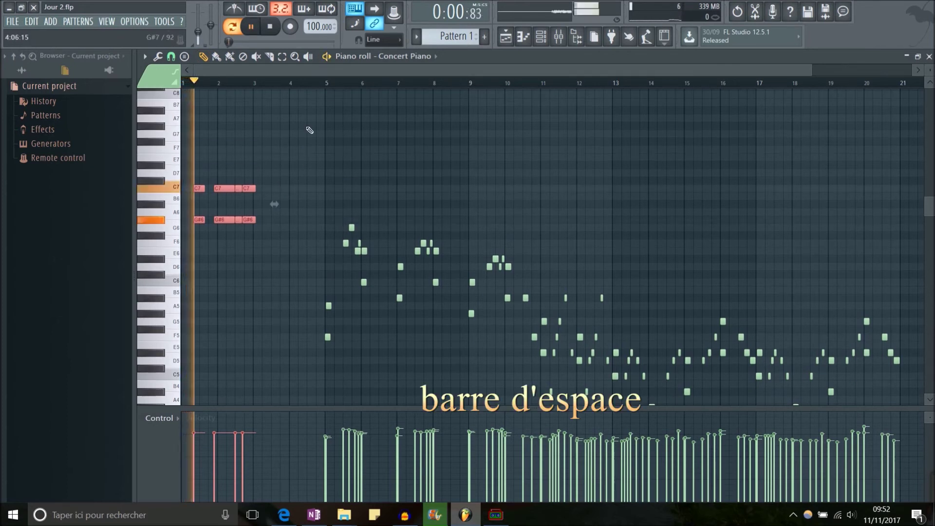
key(space)
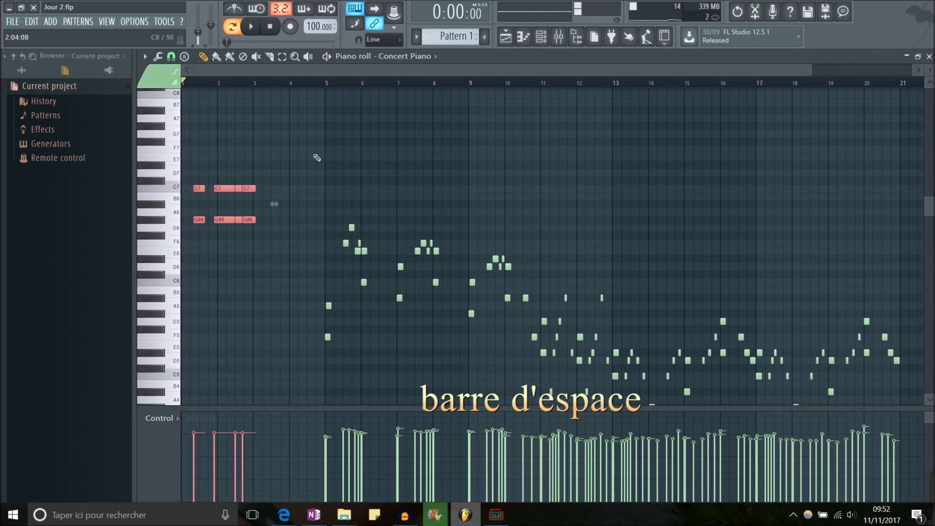
scroll(328, 209, down, 2)
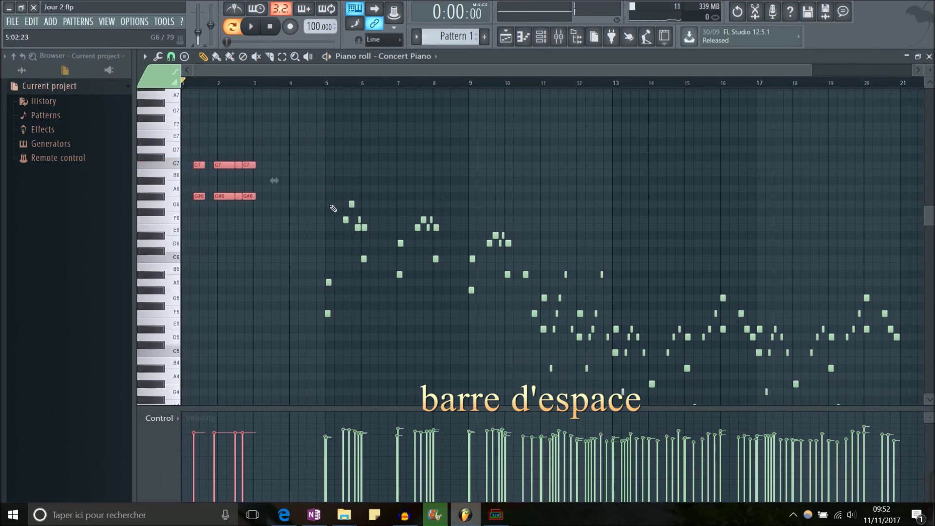
- Play the pattern and pause it in bar 1, and resume from there and pause again in bar 2
key(space)
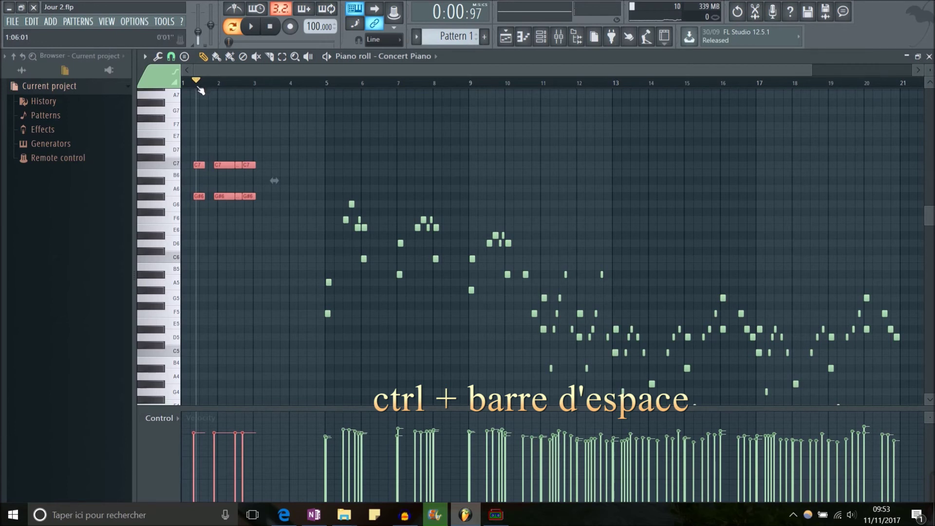
key(ctrl+space)
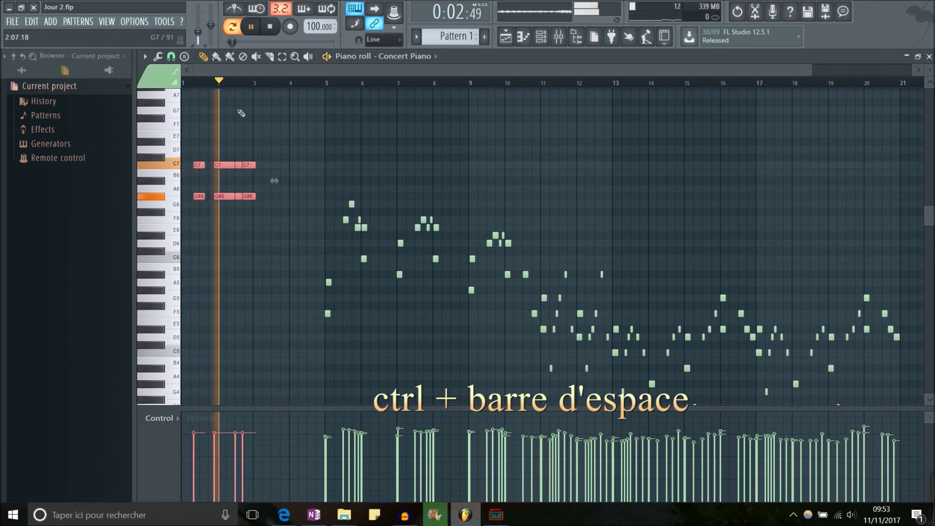
key(ctrl+space)
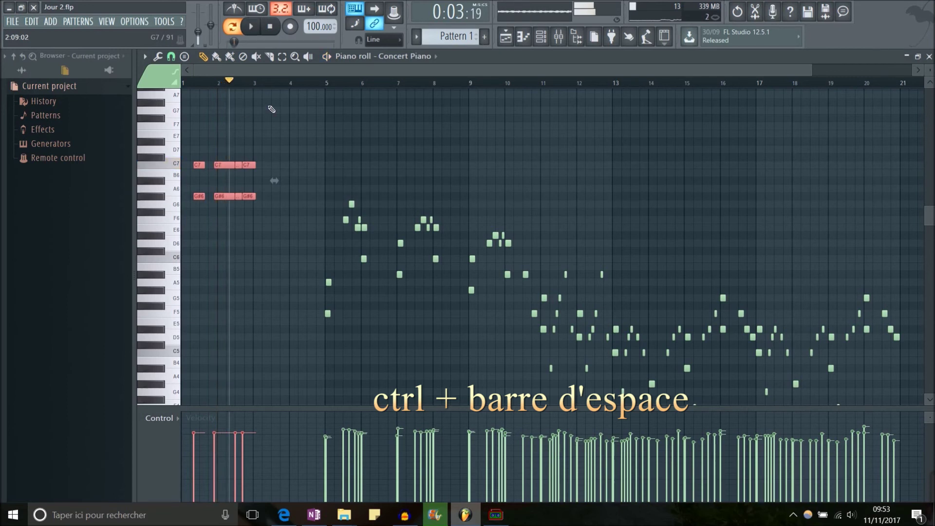